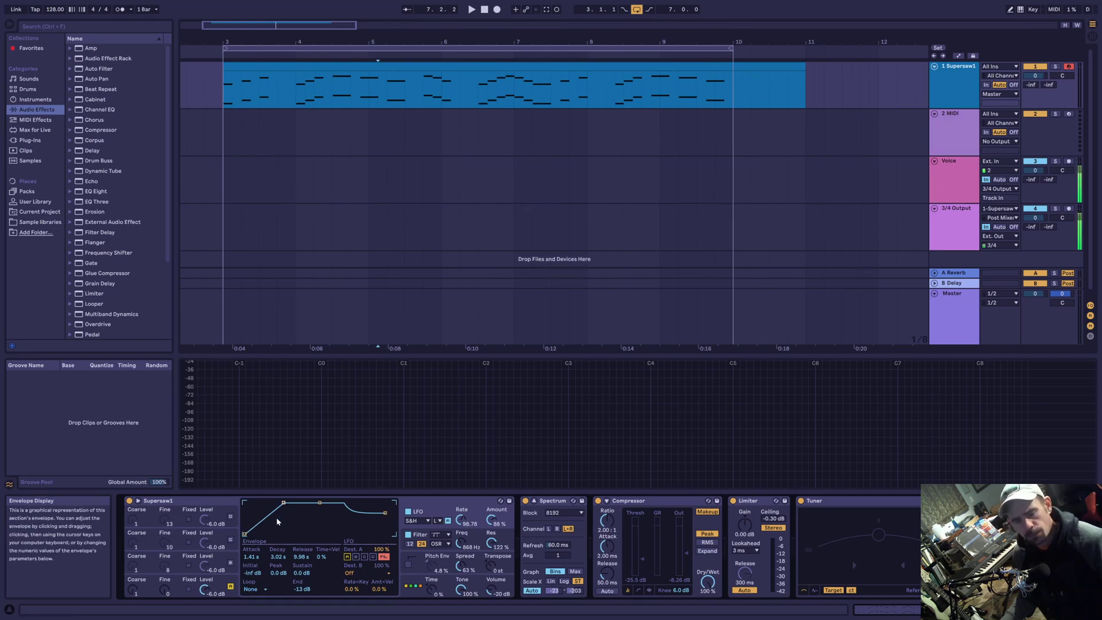
Switch Supersaw1's LFO to a Sine wave and sync its rate to tempo at 1/4.
{"action": "left_click", "coordinate": [443, 506]}
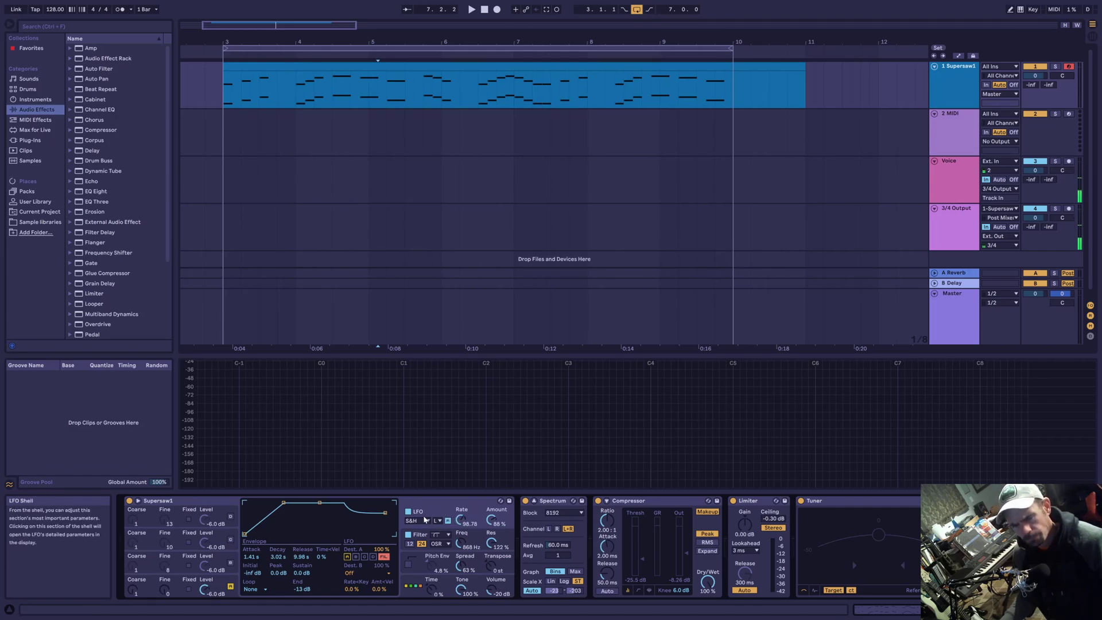
{"action": "left_click", "coordinate": [425, 521]}
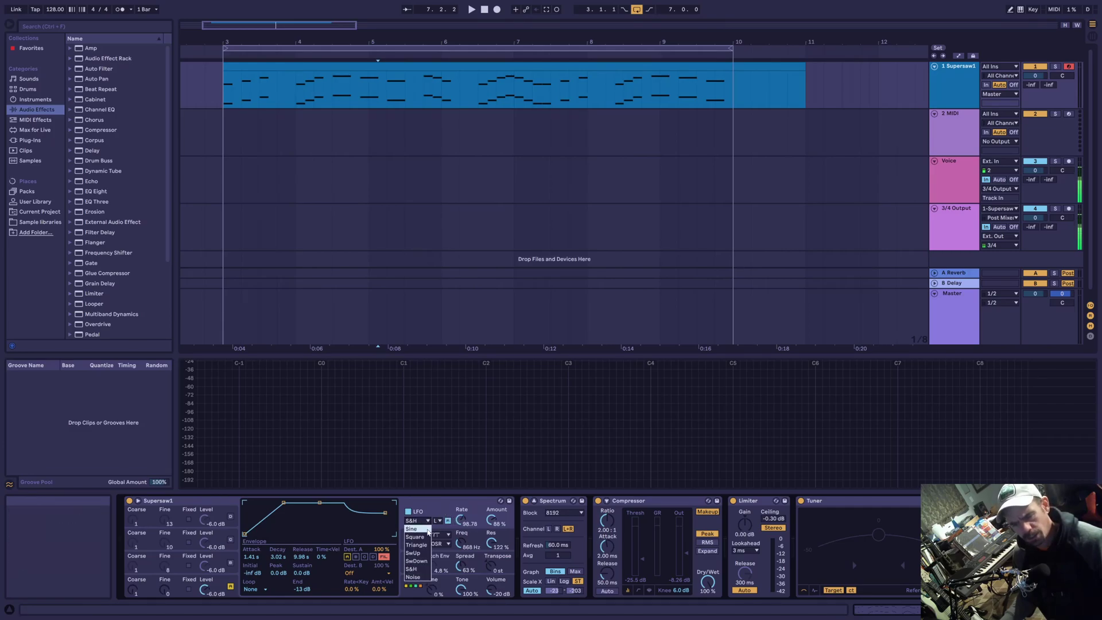
{"action": "left_click", "coordinate": [418, 529]}
{"action": "left_click", "coordinate": [429, 520]}
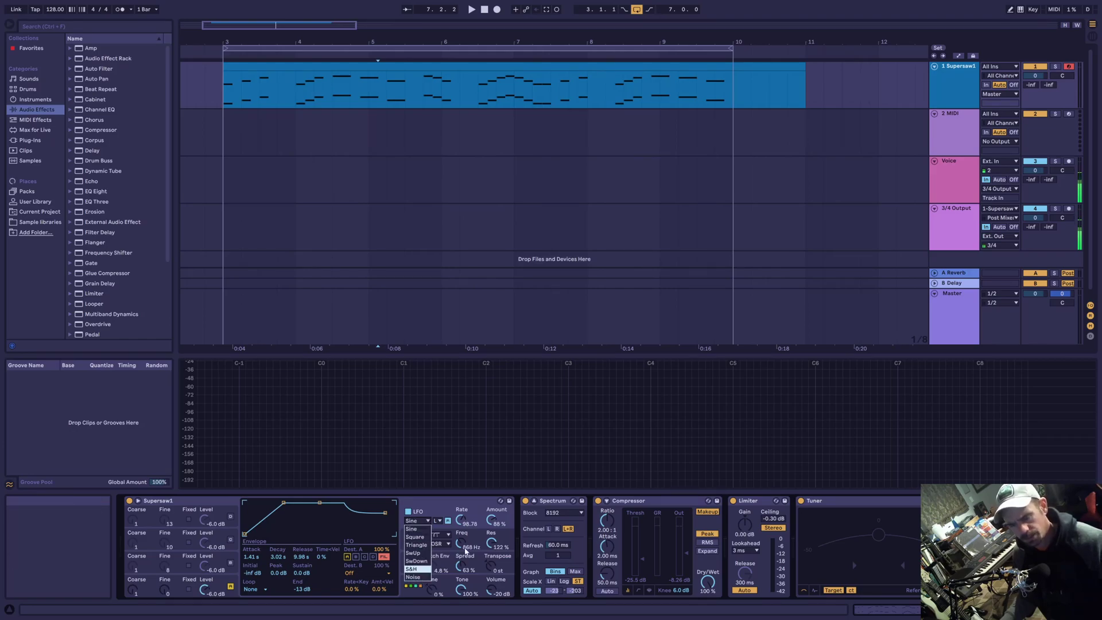
{"action": "left_click", "coordinate": [438, 507]}
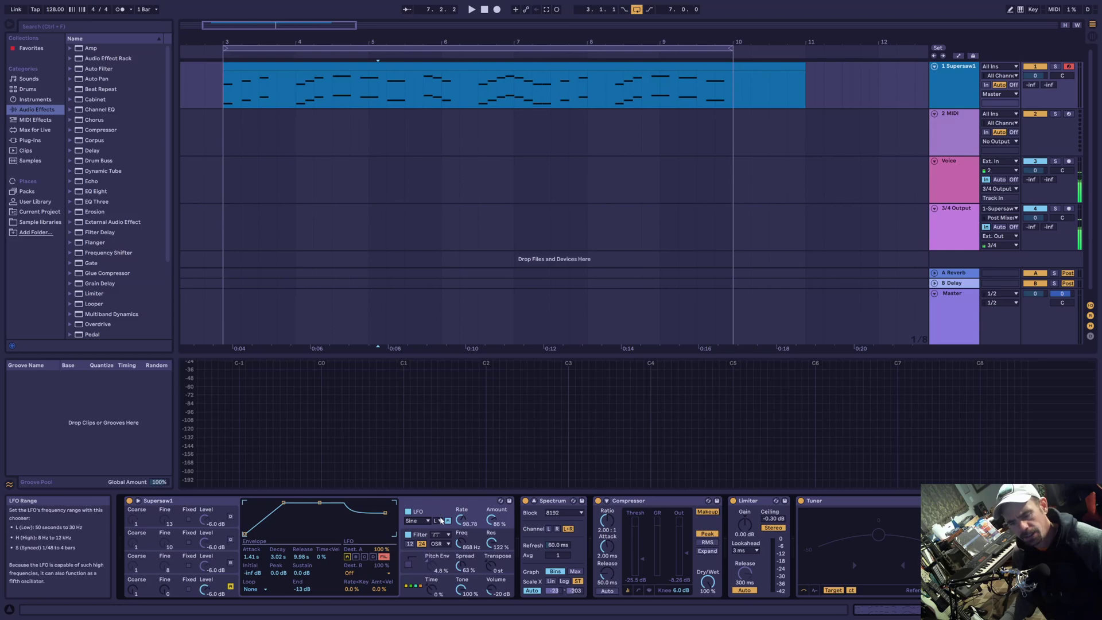
{"action": "left_click", "coordinate": [438, 520]}
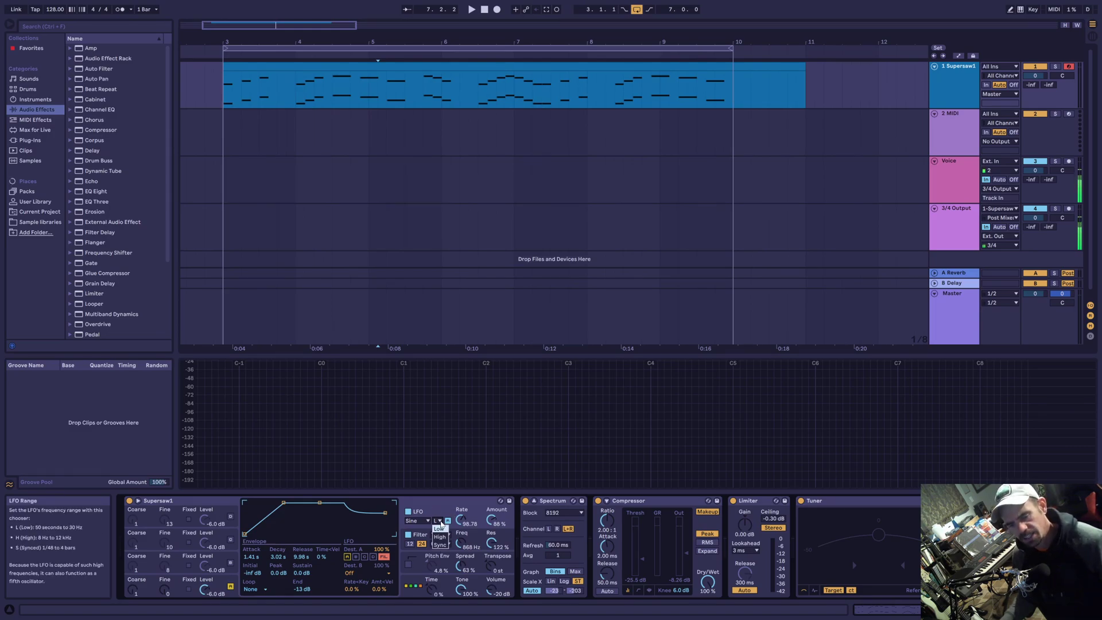
{"action": "left_click", "coordinate": [440, 545]}
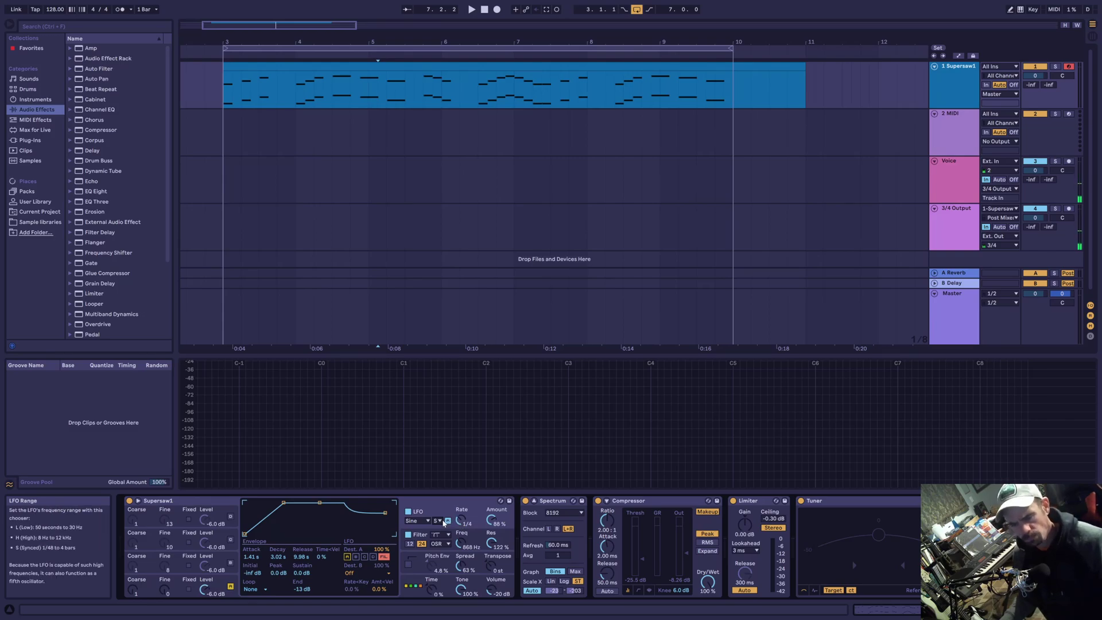
Put the LFO back in the free Low range and sweep its rate.
{"action": "left_click", "coordinate": [438, 520]}
{"action": "left_click", "coordinate": [439, 535]}
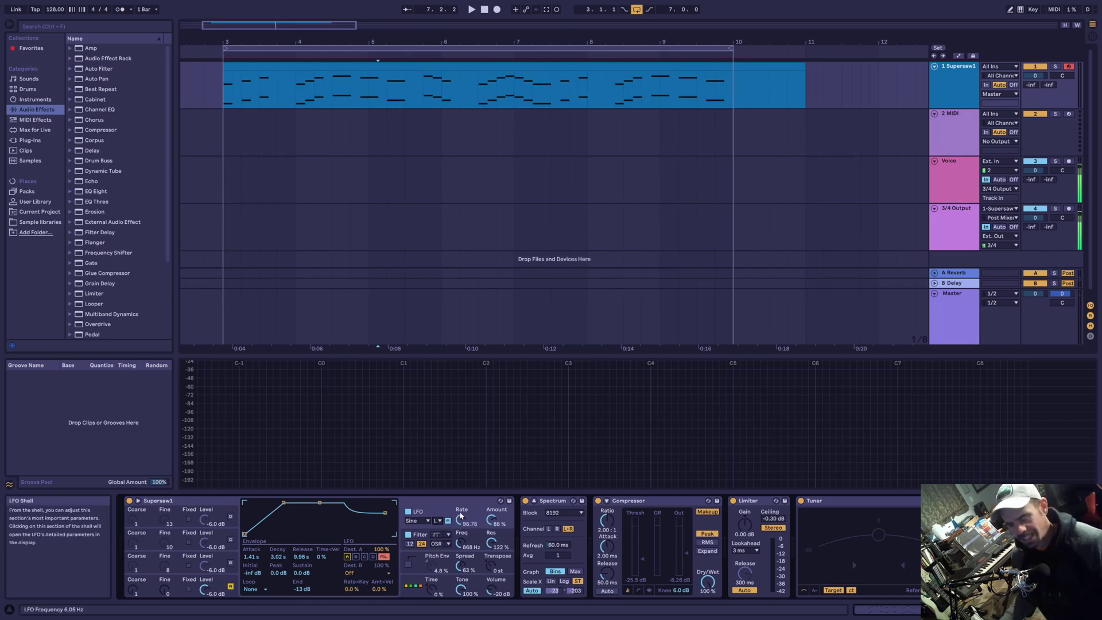
{"action": "mouse_move", "coordinate": [461, 519]}
{"action": "left_mouse_down"}
{"action": "mouse_move", "coordinate": [461, 539]}
{"action": "mouse_move", "coordinate": [461, 509]}
{"action": "left_mouse_up"}
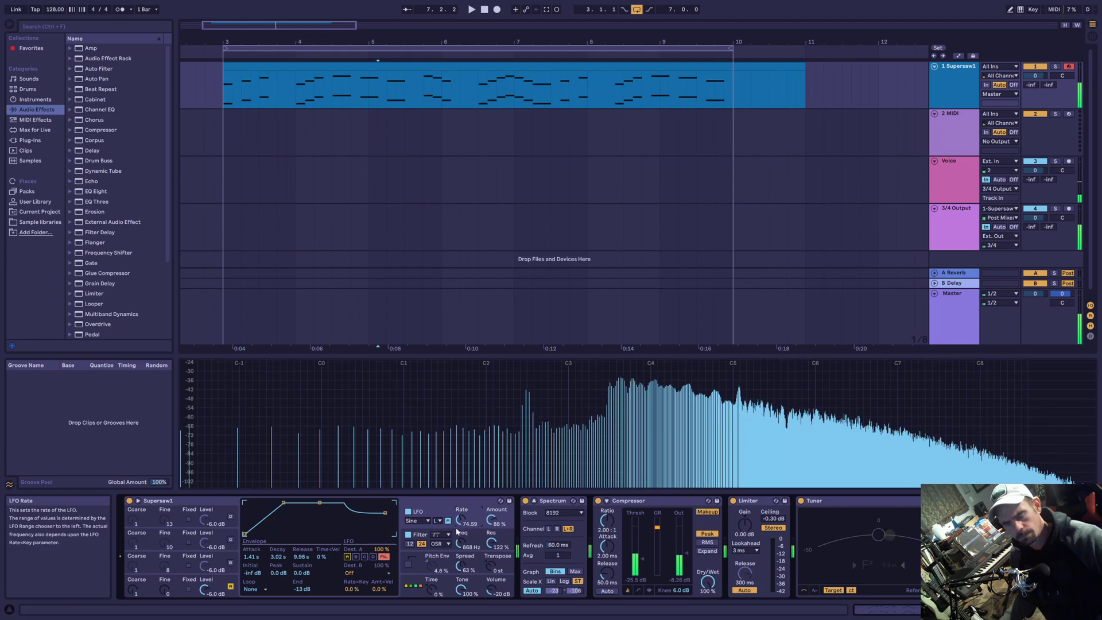
{"action": "mouse_move", "coordinate": [460, 519]}
{"action": "left_mouse_down"}
{"action": "mouse_move", "coordinate": [461, 505]}
{"action": "mouse_move", "coordinate": [461, 523]}
{"action": "left_mouse_up"}
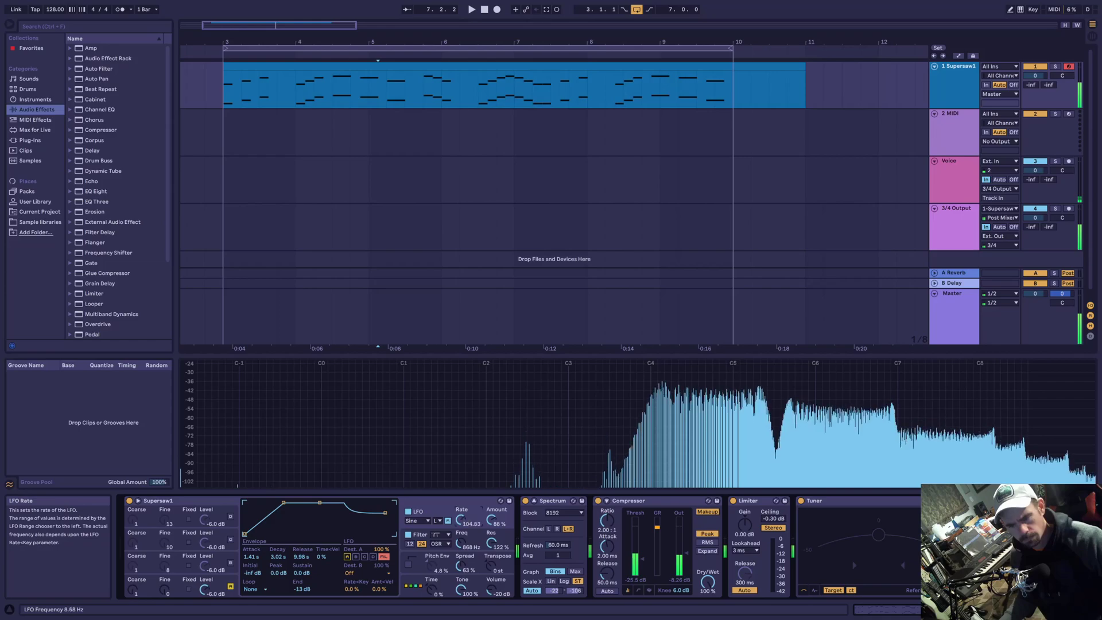
Switch the LFO waveform to sample-and-hold with its rate near 99.79.
{"action": "left_click", "coordinate": [427, 521]}
{"action": "left_click", "coordinate": [412, 568]}
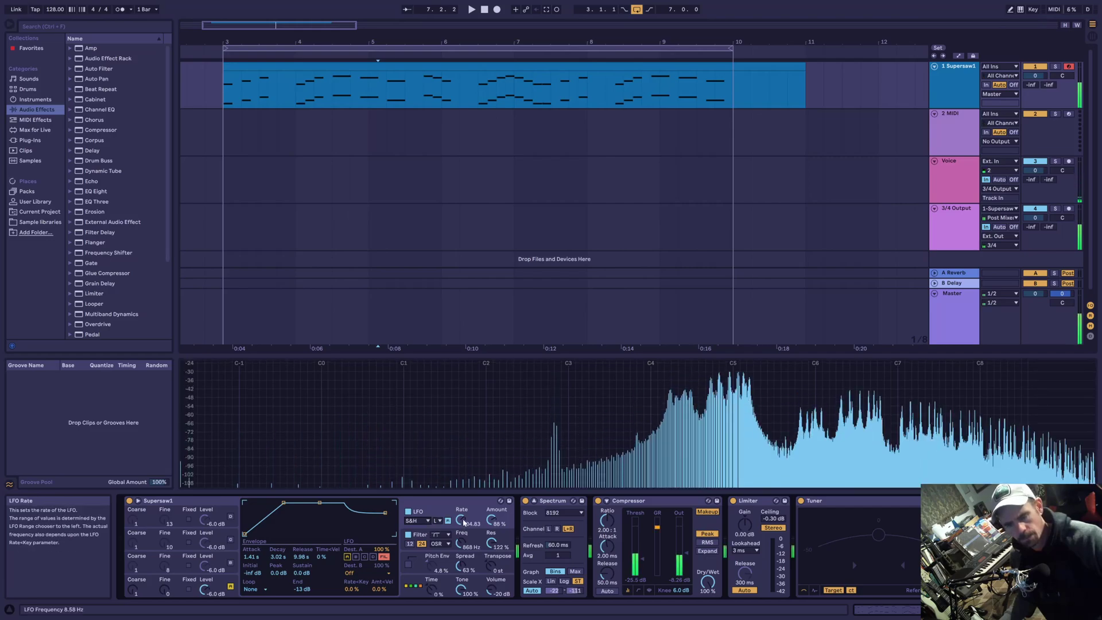
{"action": "mouse_move", "coordinate": [464, 523]}
{"action": "left_mouse_down"}
{"action": "mouse_move", "coordinate": [472, 546]}
{"action": "mouse_move", "coordinate": [465, 519]}
{"action": "left_mouse_up"}
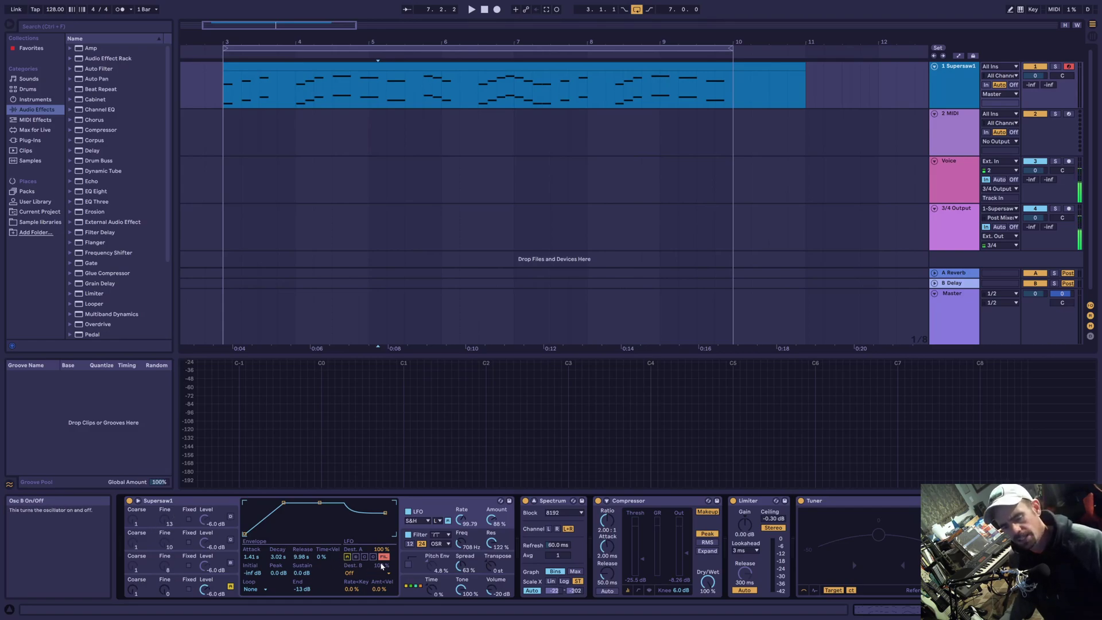
Leave the LFO's Dest B Off and switch the LFO waveform back to Sine.
{"action": "left_click", "coordinate": [353, 574]}
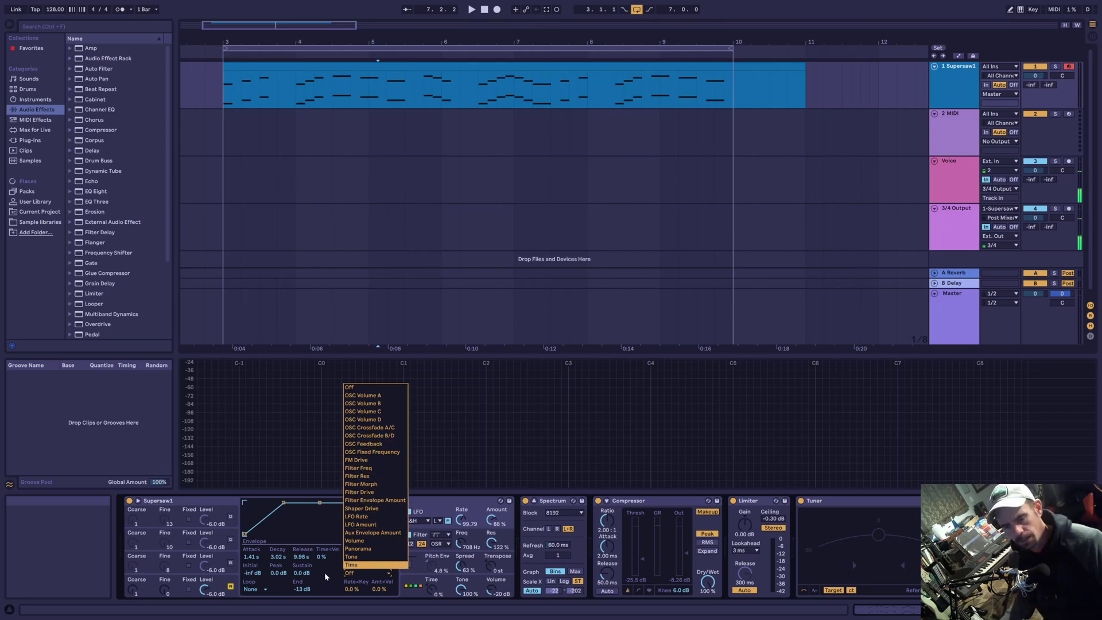
{"action": "left_click", "coordinate": [325, 573]}
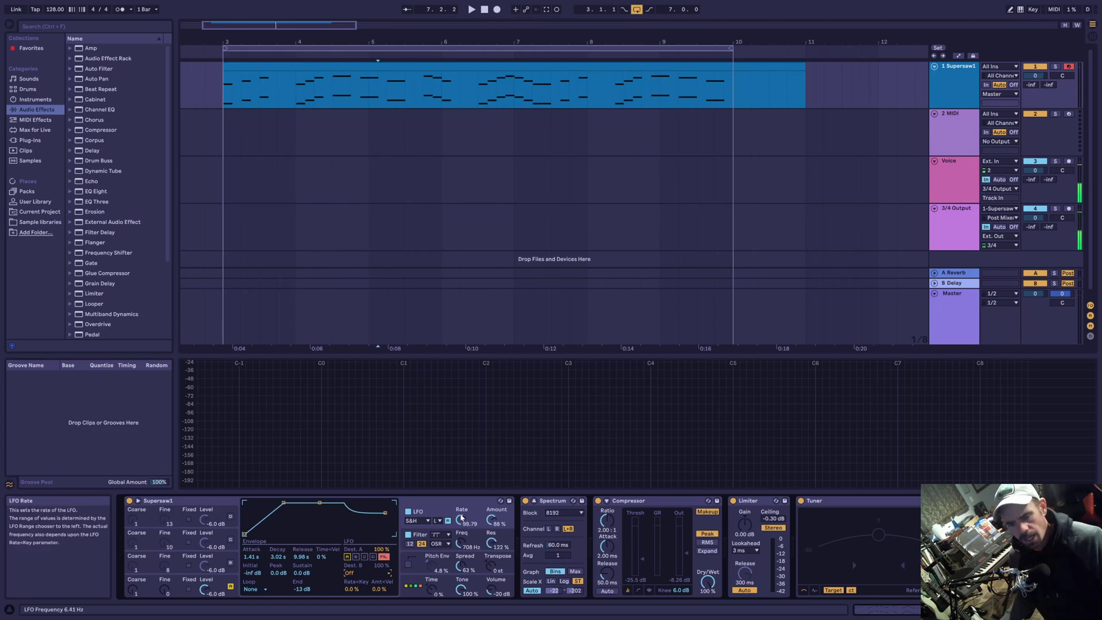
{"action": "left_click", "coordinate": [428, 521]}
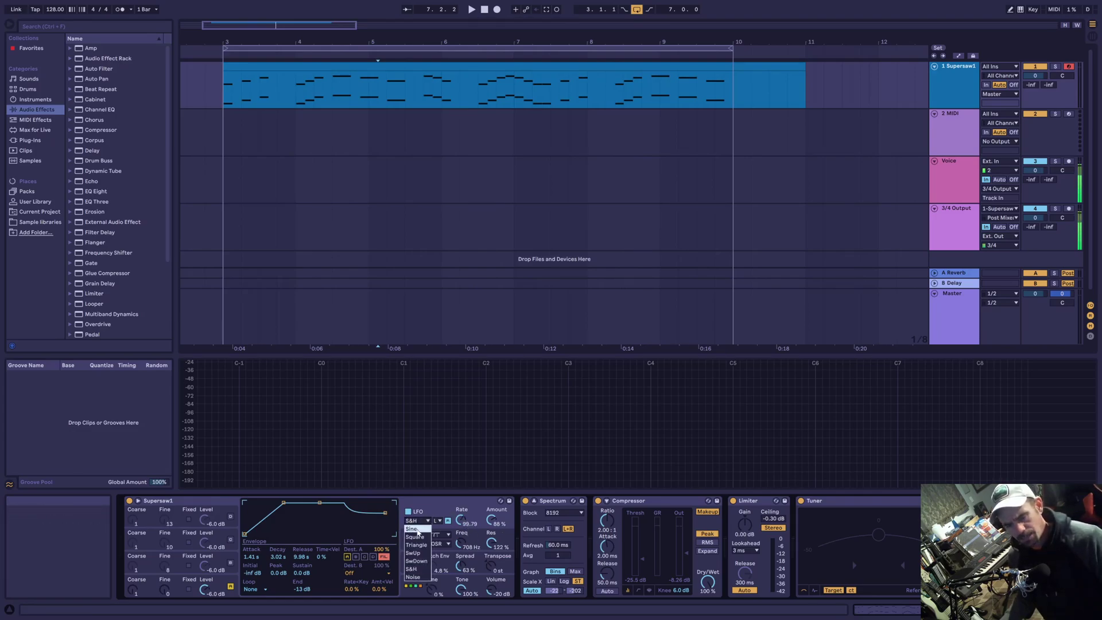
{"action": "left_click", "coordinate": [417, 530]}
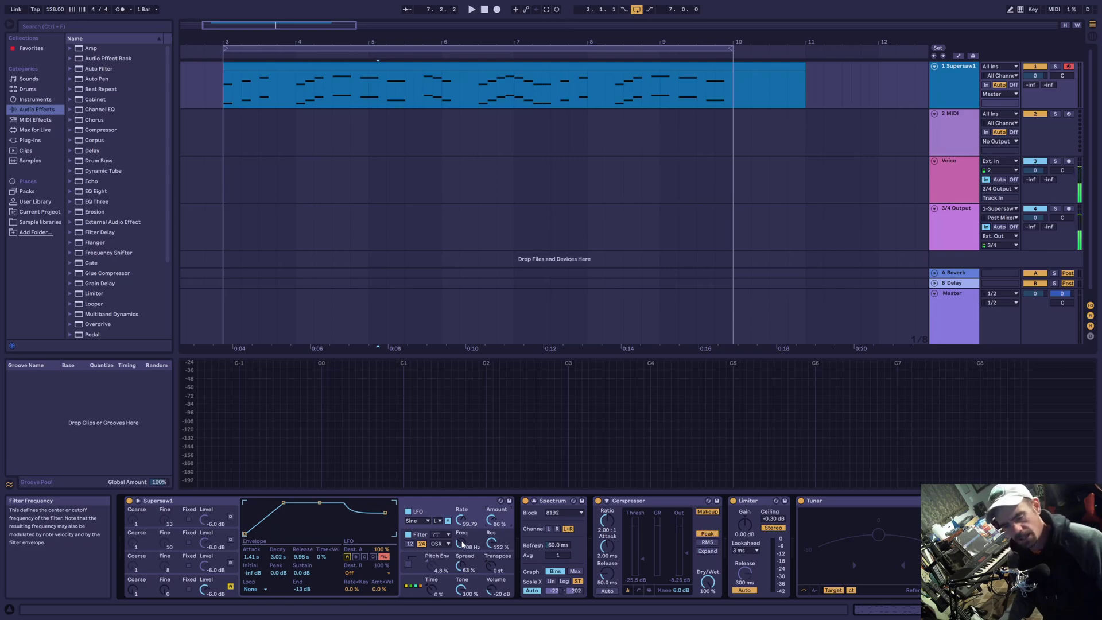
Lower the LFO rate to 89.71 and shorten an oscillator's volume release to 1.93 s.
{"action": "left_click", "coordinate": [476, 535]}
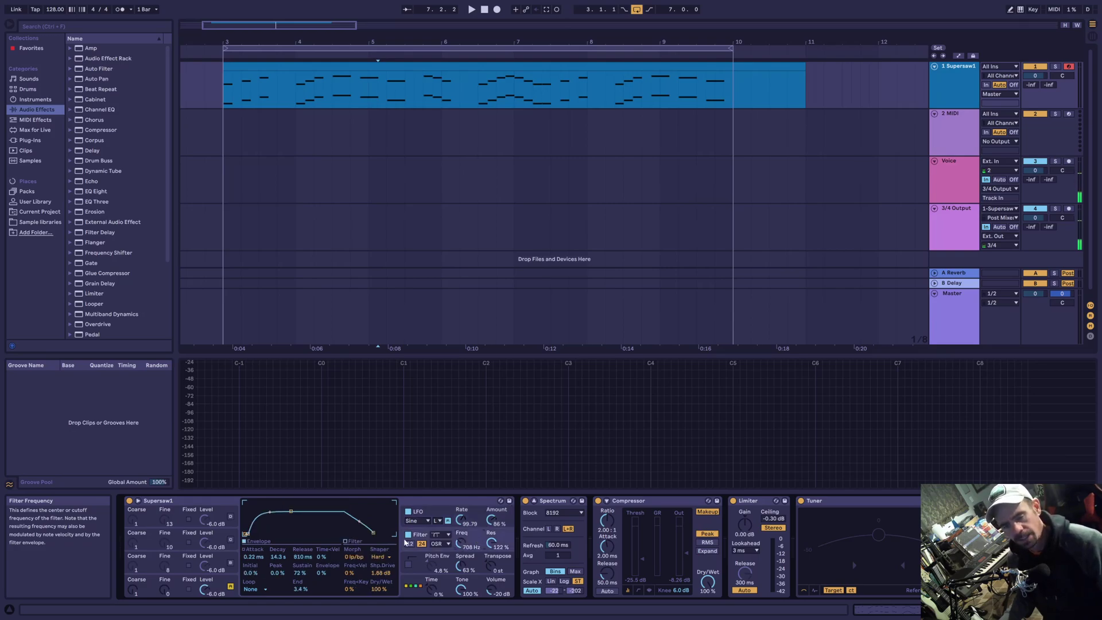
{"action": "left_click", "coordinate": [347, 541]}
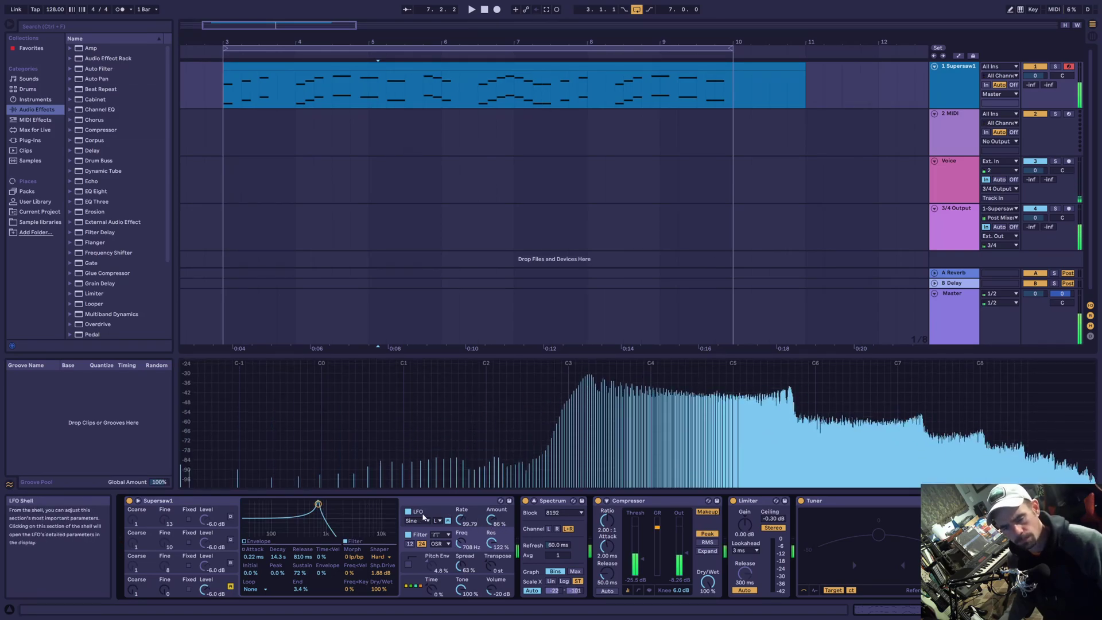
{"action": "left_click_drag", "start_coordinate": [459, 520], "coordinate": [492, 557]}
{"action": "left_click", "coordinate": [492, 521]}
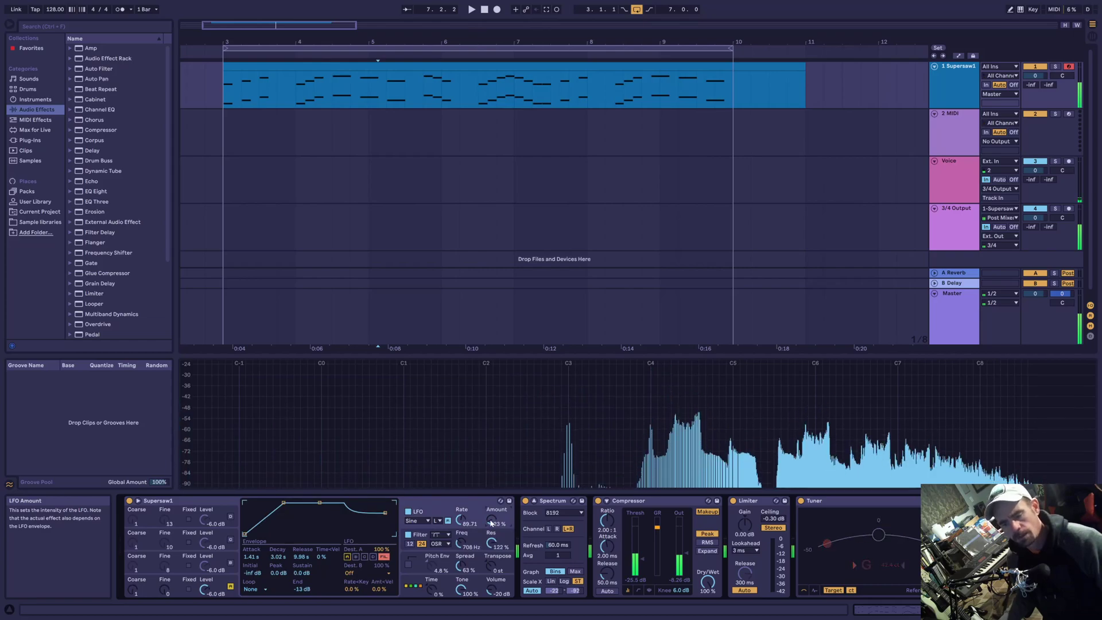
{"action": "left_click", "coordinate": [218, 586]}
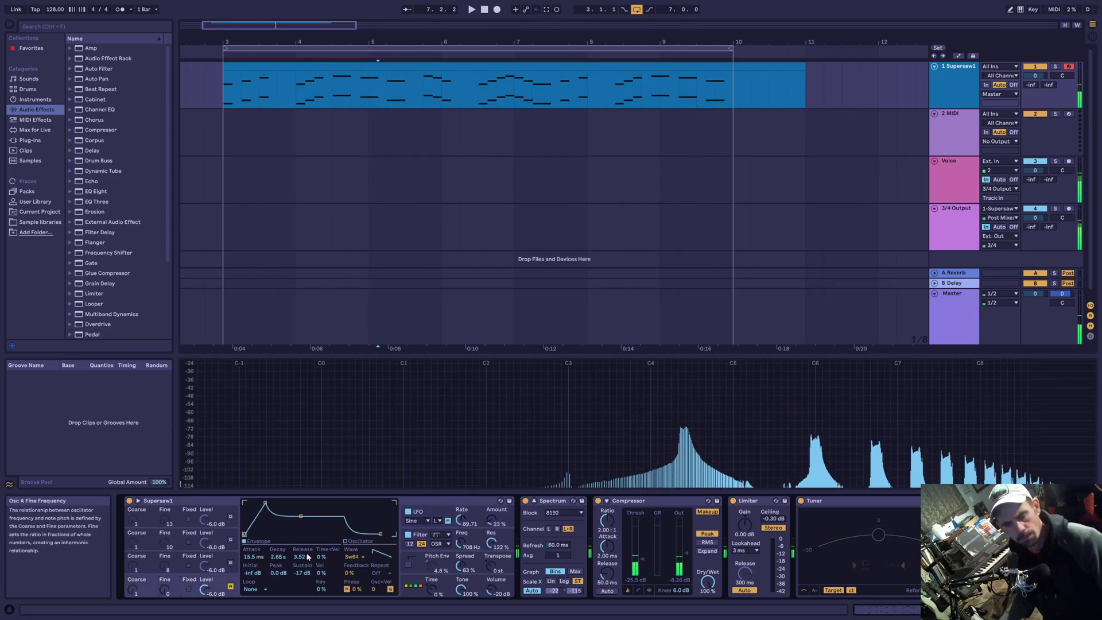
{"action": "mouse_move", "coordinate": [301, 556]}
{"action": "left_mouse_down"}
{"action": "mouse_move", "coordinate": [301, 567]}
{"action": "mouse_move", "coordinate": [315, 564]}
{"action": "mouse_move", "coordinate": [298, 568]}
{"action": "left_mouse_up"}
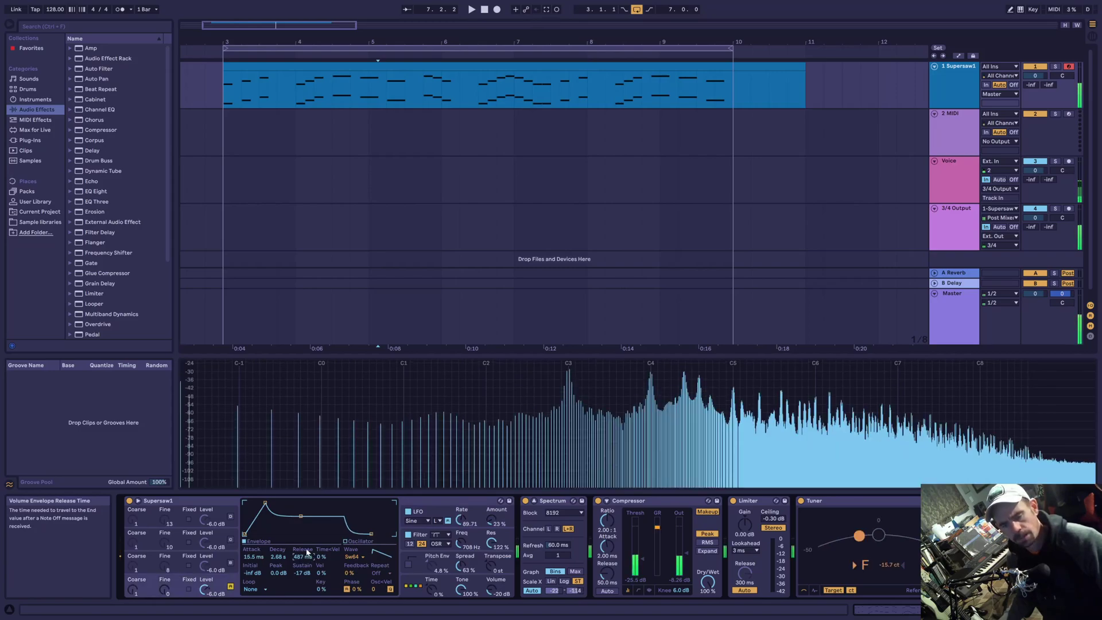
Raise LFO amount to 83%, the LFO envelope end level to 0 dB, and rate to 85.67.
{"action": "left_click", "coordinate": [471, 521]}
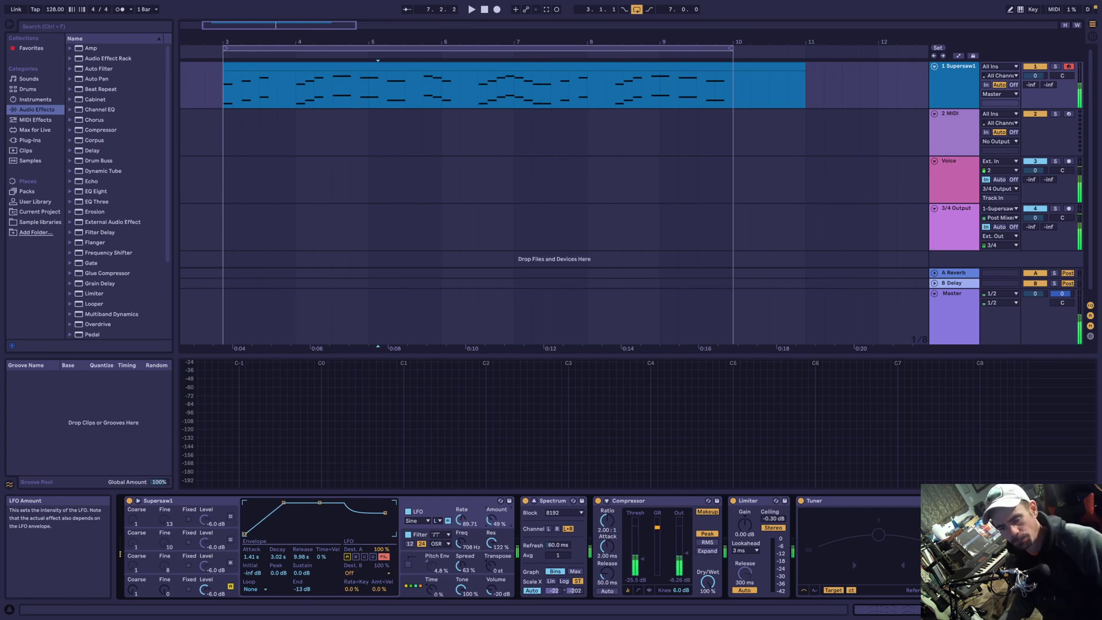
{"action": "left_click_drag", "start_coordinate": [492, 520], "coordinate": [492, 549]}
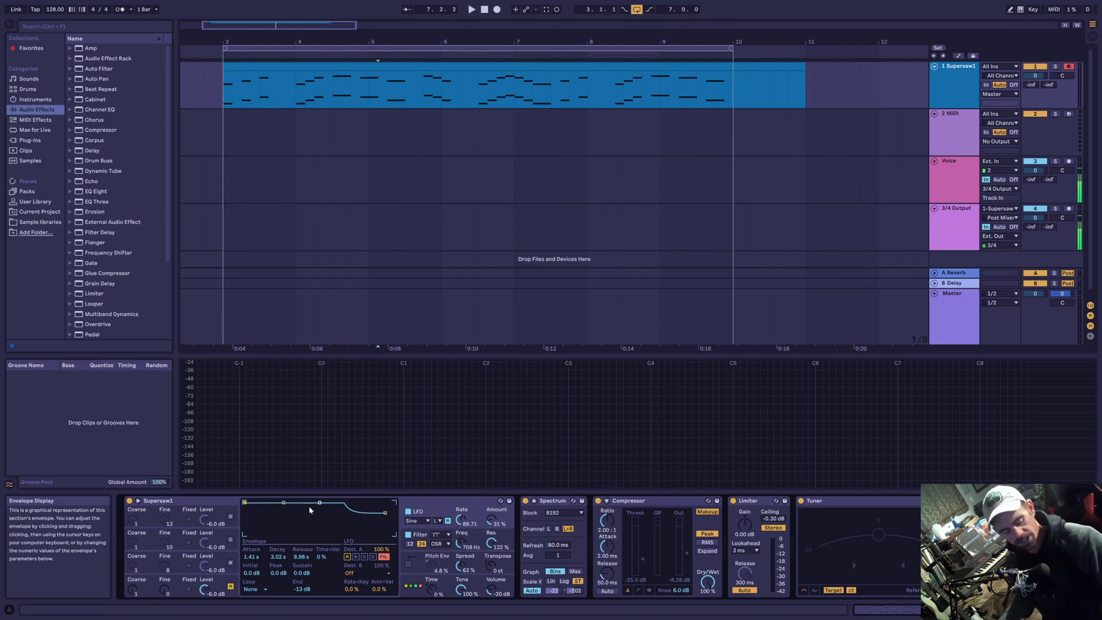
{"action": "left_click_drag", "start_coordinate": [384, 513], "coordinate": [381, 502]}
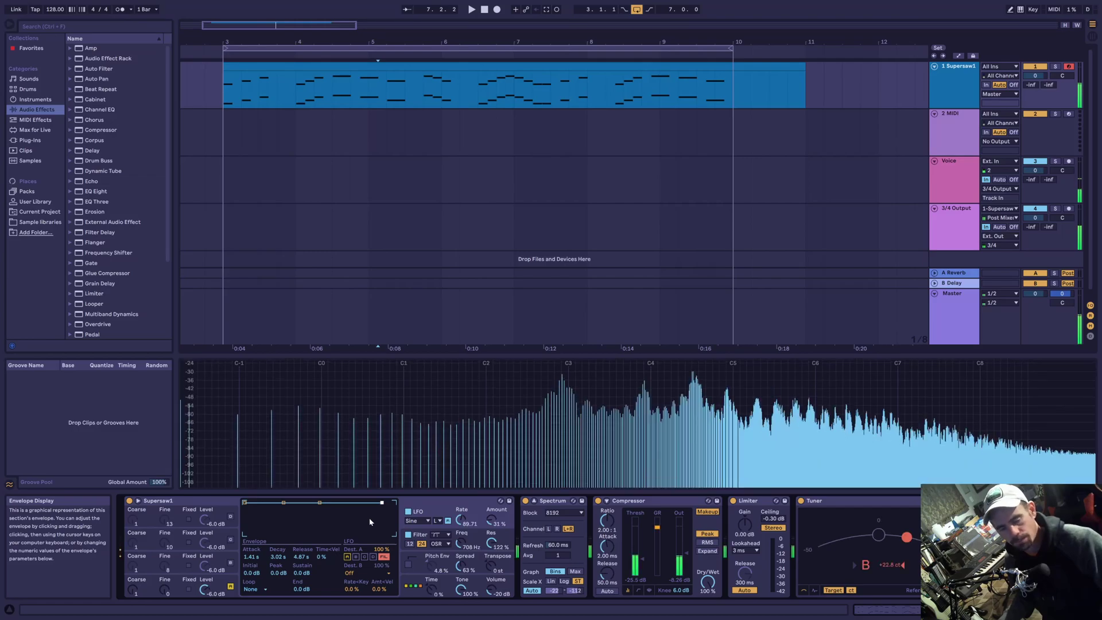
{"action": "left_click_drag", "start_coordinate": [463, 522], "coordinate": [492, 508]}
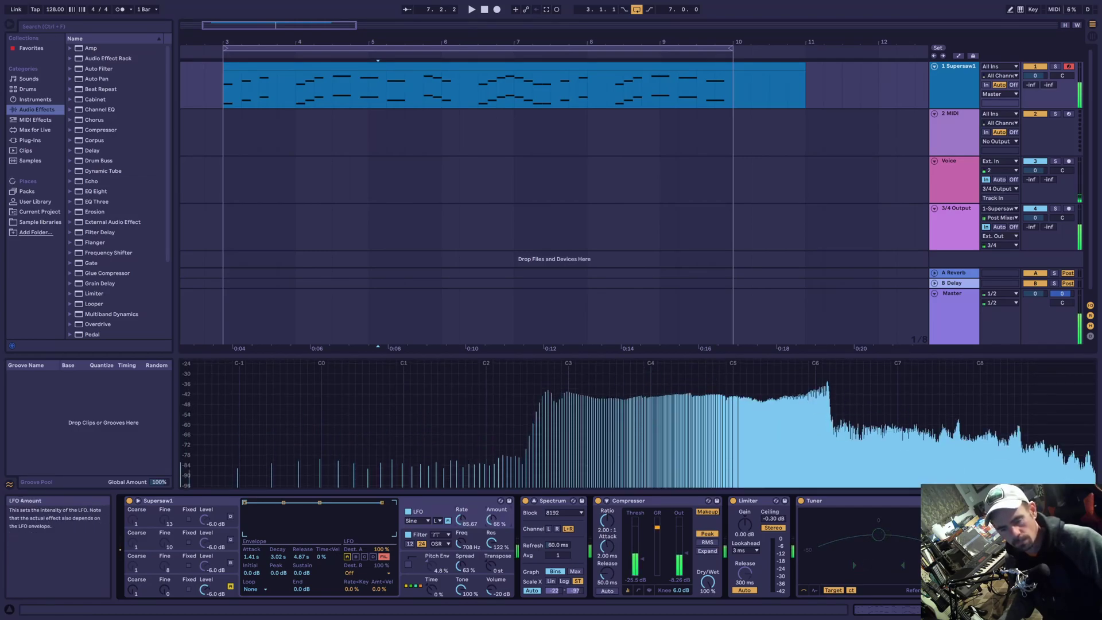
Switch the LFO to a Square wave and lower its amount to 32%.
{"action": "left_click", "coordinate": [426, 521]}
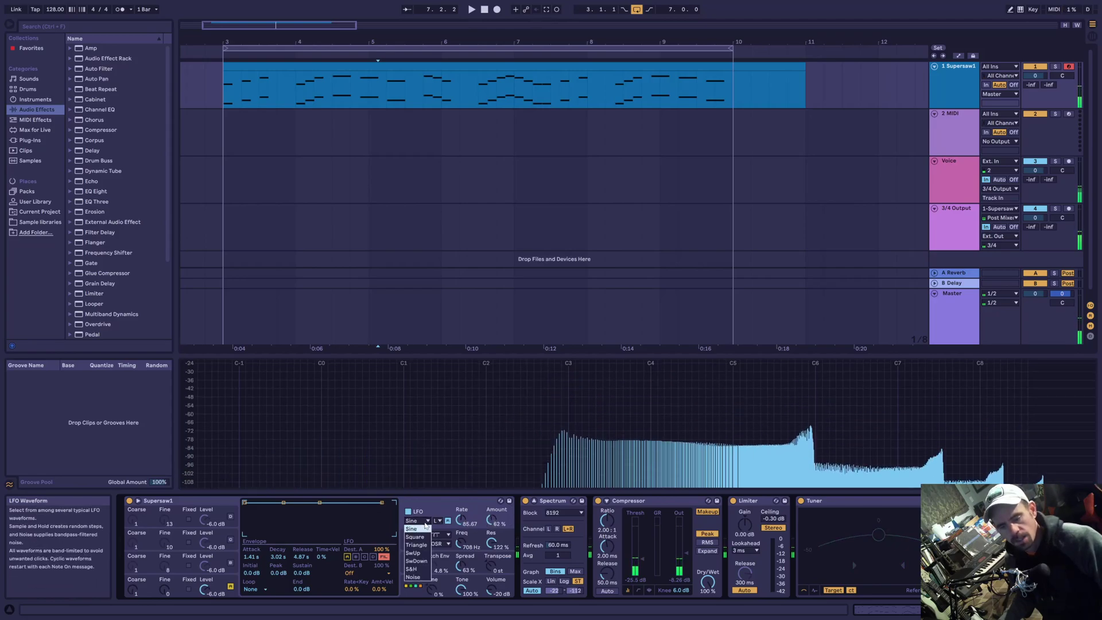
{"action": "left_click", "coordinate": [417, 537]}
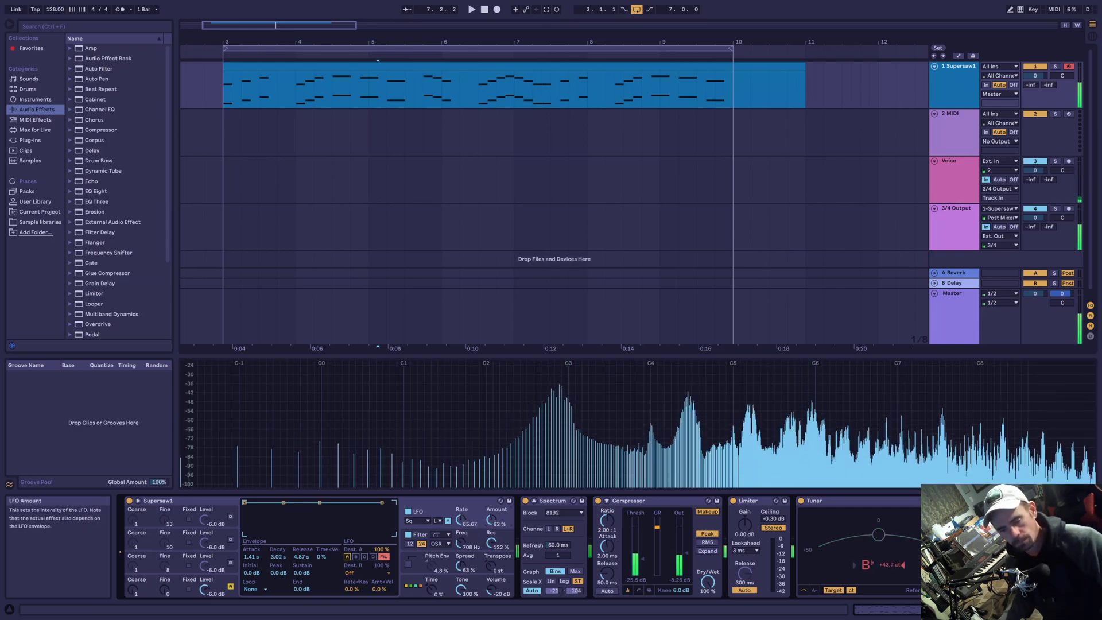
{"action": "left_click_drag", "start_coordinate": [492, 520], "coordinate": [491, 537]}
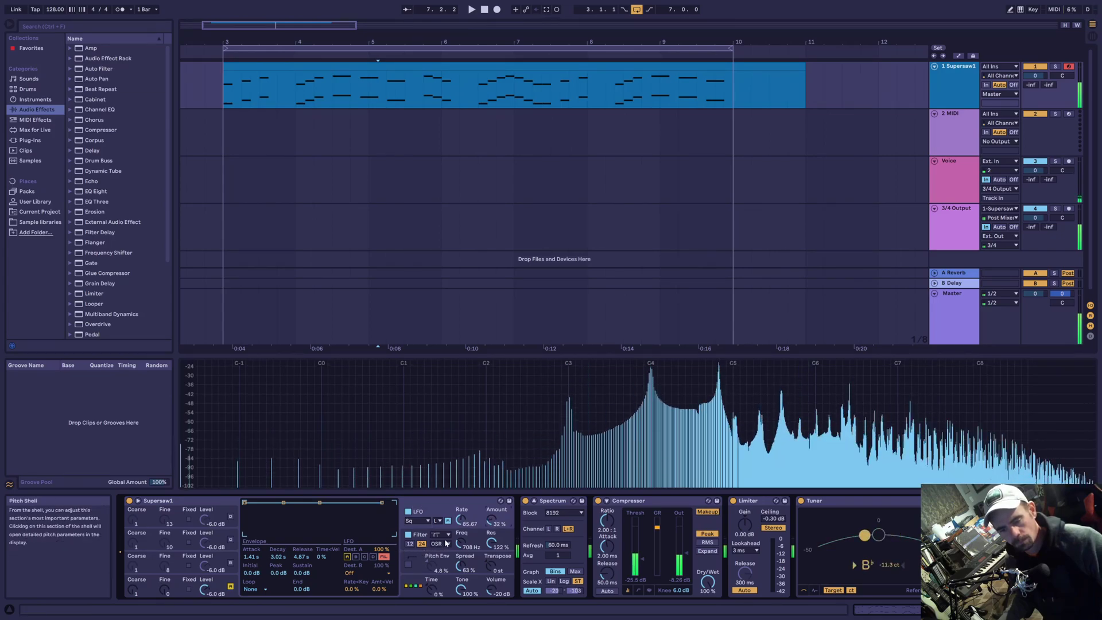
Set the filter cutoff to 524 Hz with 111% resonance and raise LFO amount to 78%.
{"action": "left_click", "coordinate": [419, 547]}
{"action": "mouse_move", "coordinate": [320, 518]}
{"action": "left_mouse_down"}
{"action": "mouse_move", "coordinate": [324, 507]}
{"action": "mouse_move", "coordinate": [346, 506]}
{"action": "mouse_move", "coordinate": [298, 505]}
{"action": "mouse_move", "coordinate": [310, 504]}
{"action": "left_mouse_up"}
{"action": "left_click", "coordinate": [492, 520]}
{"action": "mouse_move", "coordinate": [492, 520]}
{"action": "left_mouse_down"}
{"action": "mouse_move", "coordinate": [491, 494]}
{"action": "mouse_move", "coordinate": [481, 507]}
{"action": "left_mouse_up"}
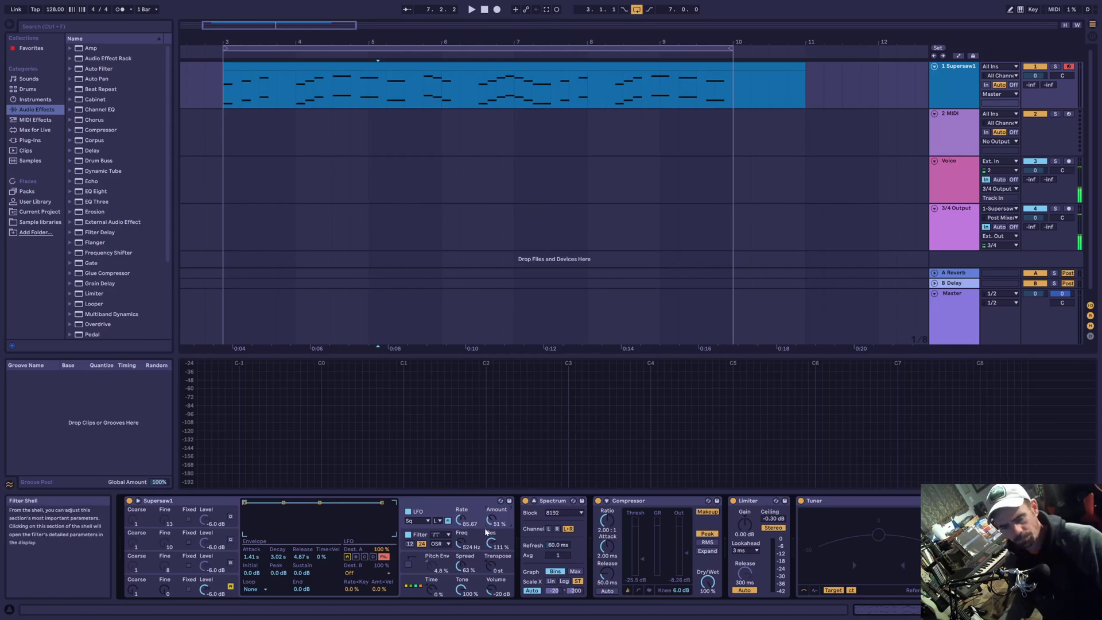
Try the Tri and SwUp LFO waveforms, finally settling on the falling saw SwDw.
{"action": "left_click", "coordinate": [430, 521]}
{"action": "left_click", "coordinate": [419, 527]}
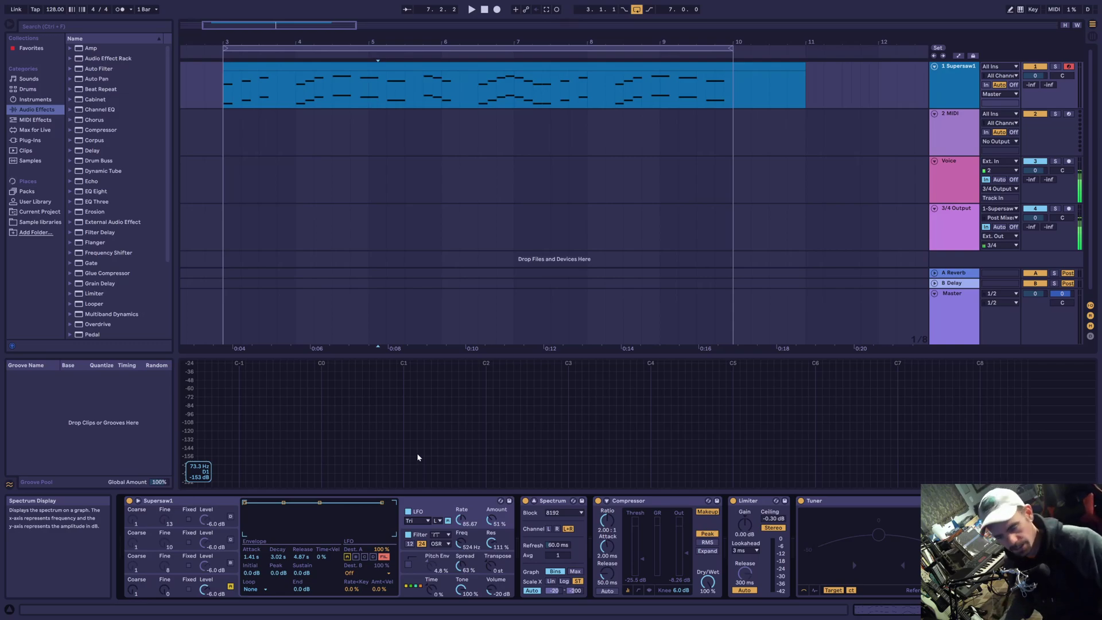
{"action": "left_click", "coordinate": [427, 521]}
{"action": "left_click", "coordinate": [419, 553]}
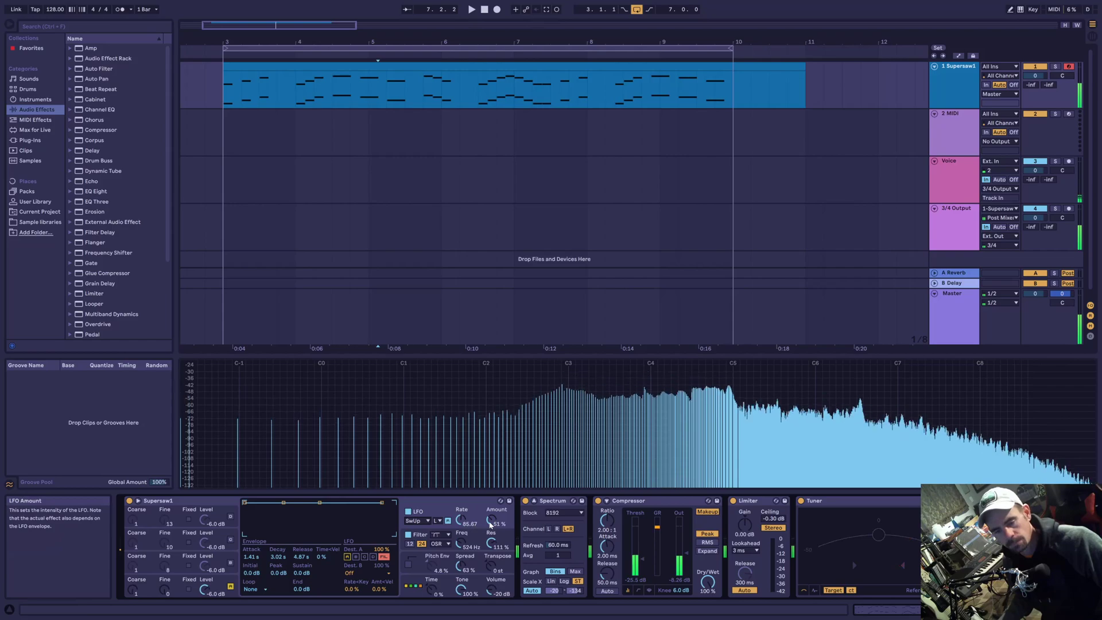
{"action": "left_click", "coordinate": [418, 522]}
{"action": "left_click", "coordinate": [417, 561]}
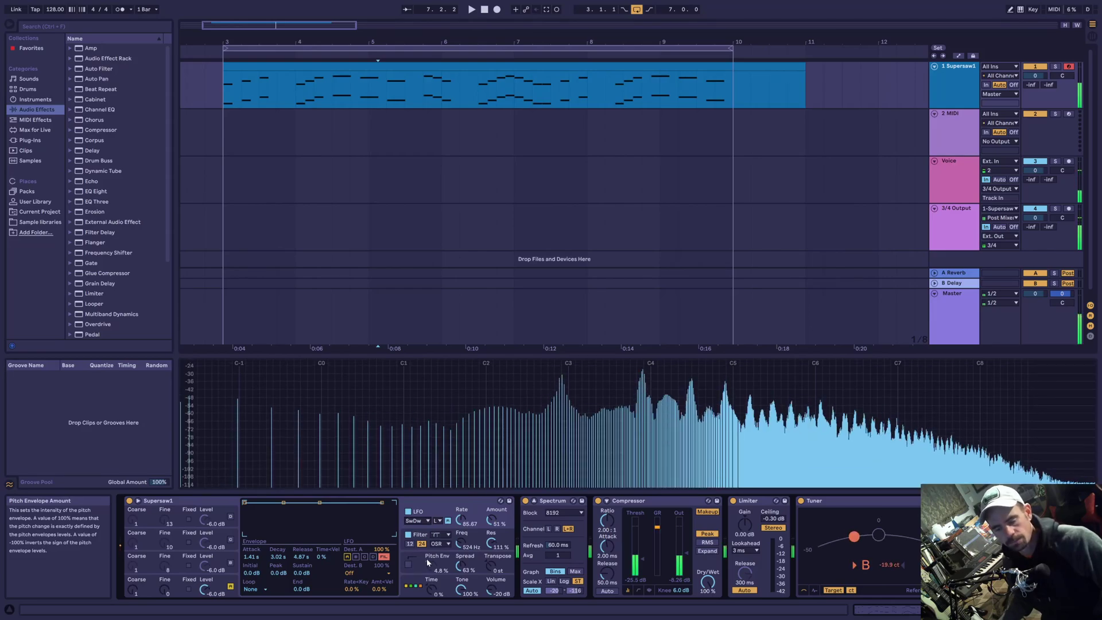
Switch the LFO to S&H, with amount about 64% and rate 107.85.
{"action": "left_click", "coordinate": [422, 520]}
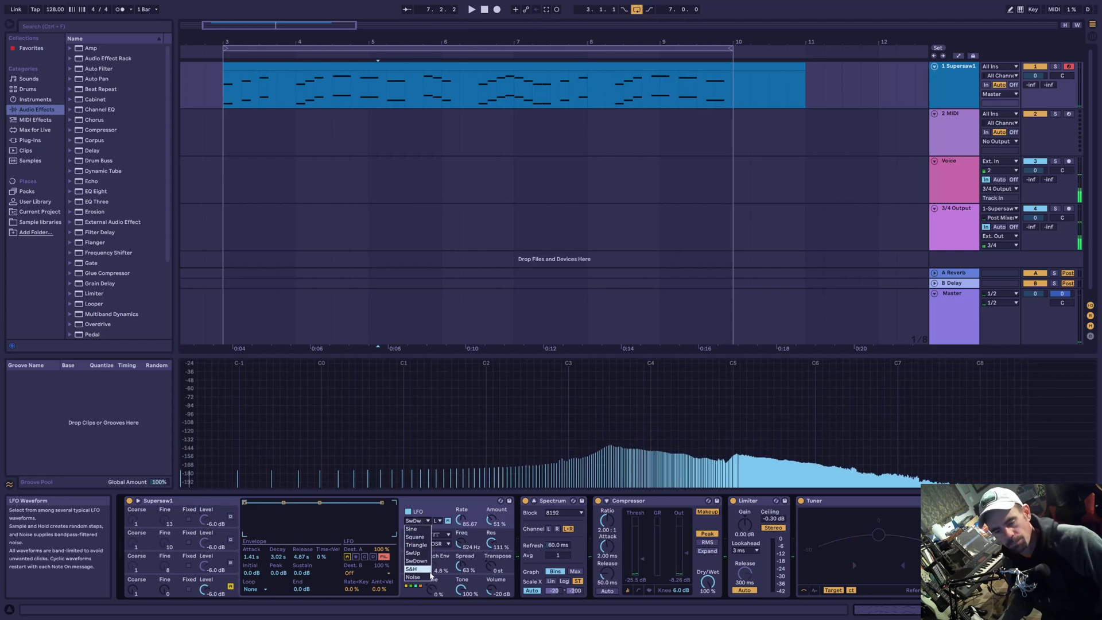
{"action": "left_click", "coordinate": [421, 575]}
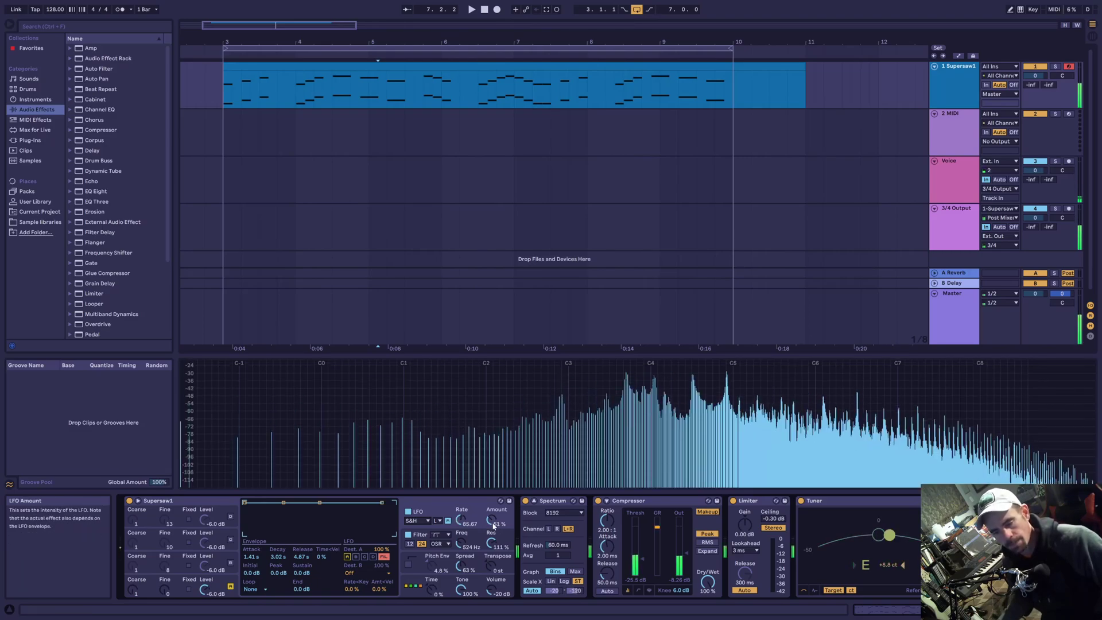
{"action": "mouse_move", "coordinate": [492, 522]}
{"action": "left_mouse_down"}
{"action": "mouse_move", "coordinate": [492, 508]}
{"action": "mouse_move", "coordinate": [494, 544]}
{"action": "left_mouse_up"}
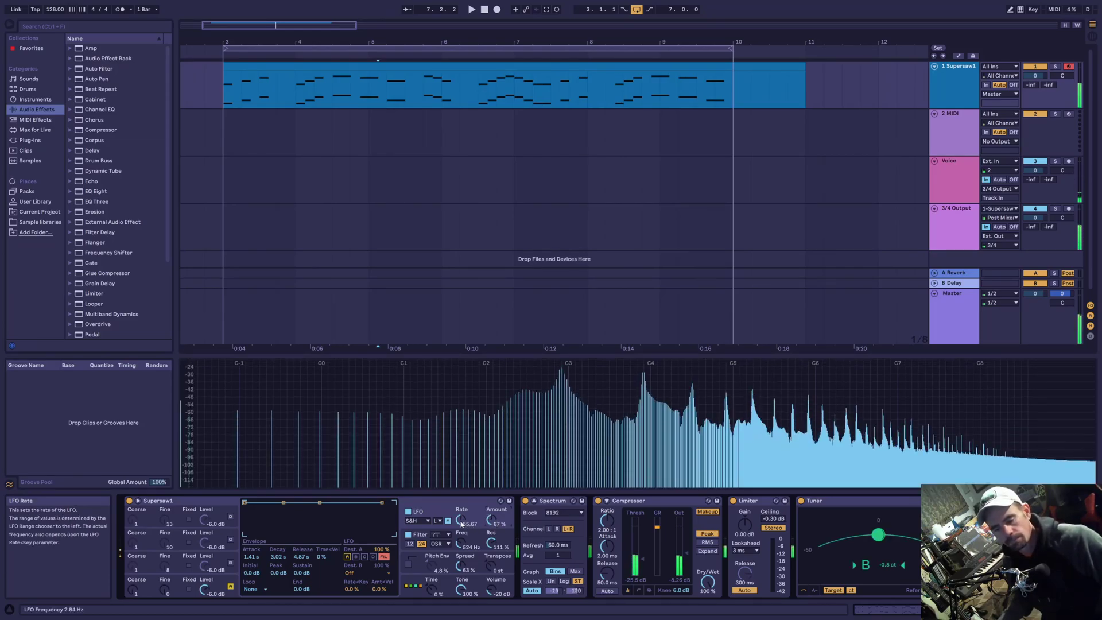
{"action": "left_click_drag", "start_coordinate": [463, 524], "coordinate": [492, 520]}
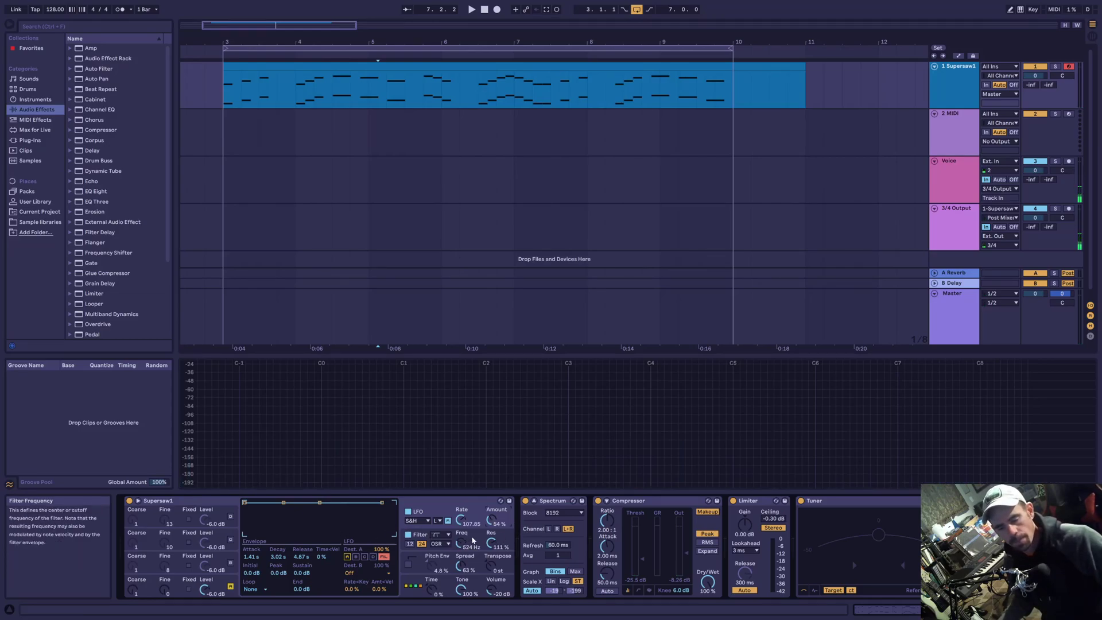
Slow the sample-and-hold LFO rate from 107.85 down to about 66.5 Hz.
{"action": "left_click", "coordinate": [432, 537]}
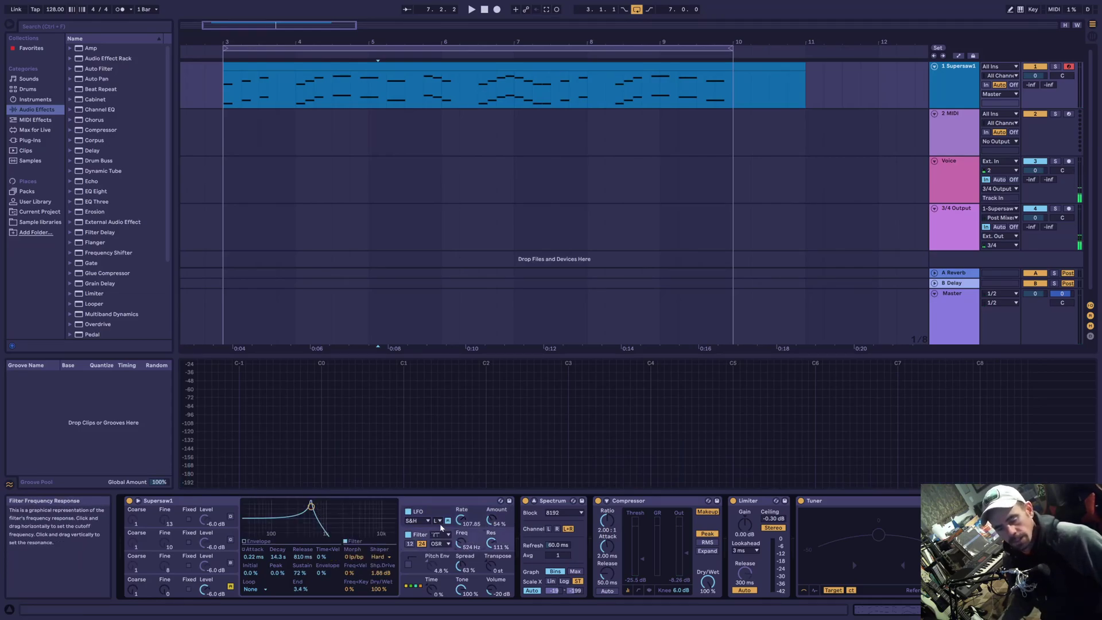
{"action": "left_click", "coordinate": [436, 505]}
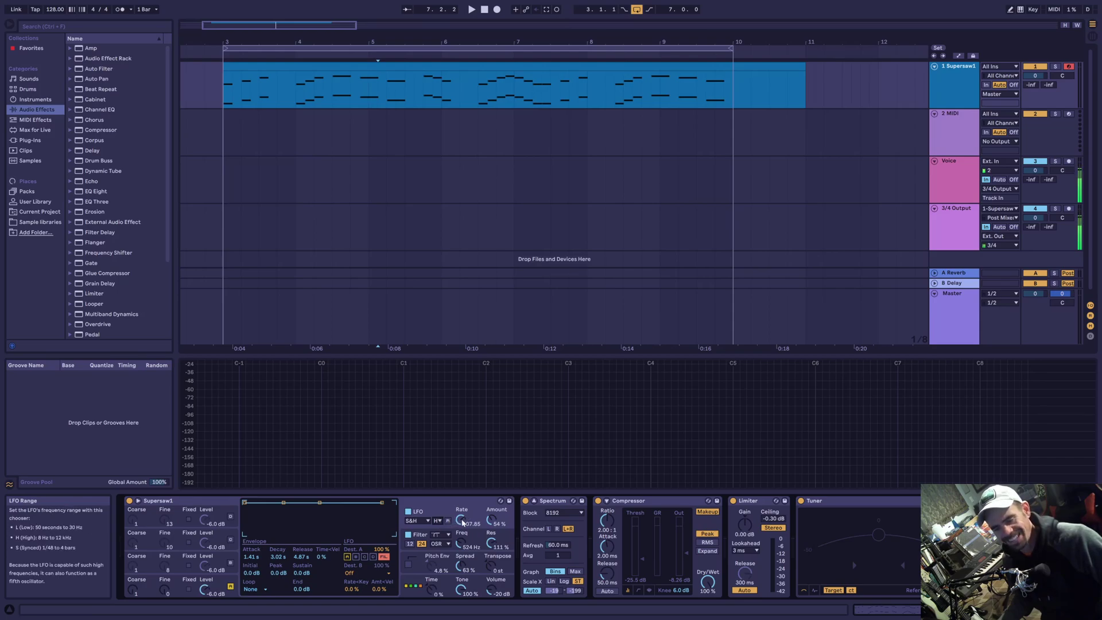
{"action": "left_click_drag", "start_coordinate": [441, 525], "coordinate": [468, 509]}
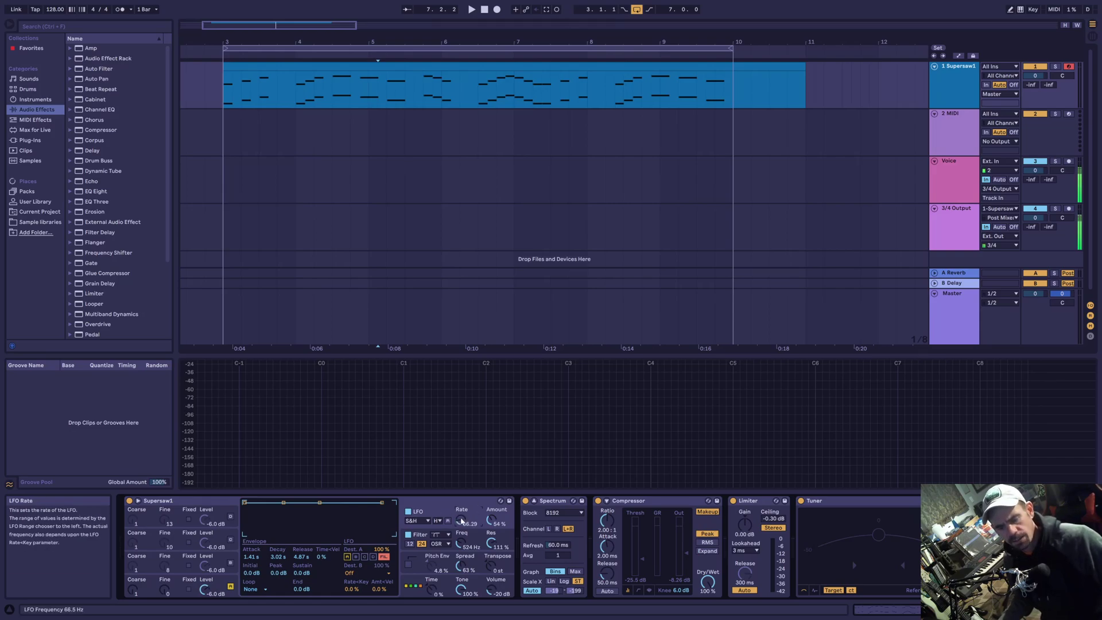
{"action": "left_click_drag", "start_coordinate": [461, 519], "coordinate": [461, 514]}
Switch the LFO to its low frequency range and drop the rate to 0.00.
{"action": "left_click", "coordinate": [438, 520]}
{"action": "left_click", "coordinate": [439, 524]}
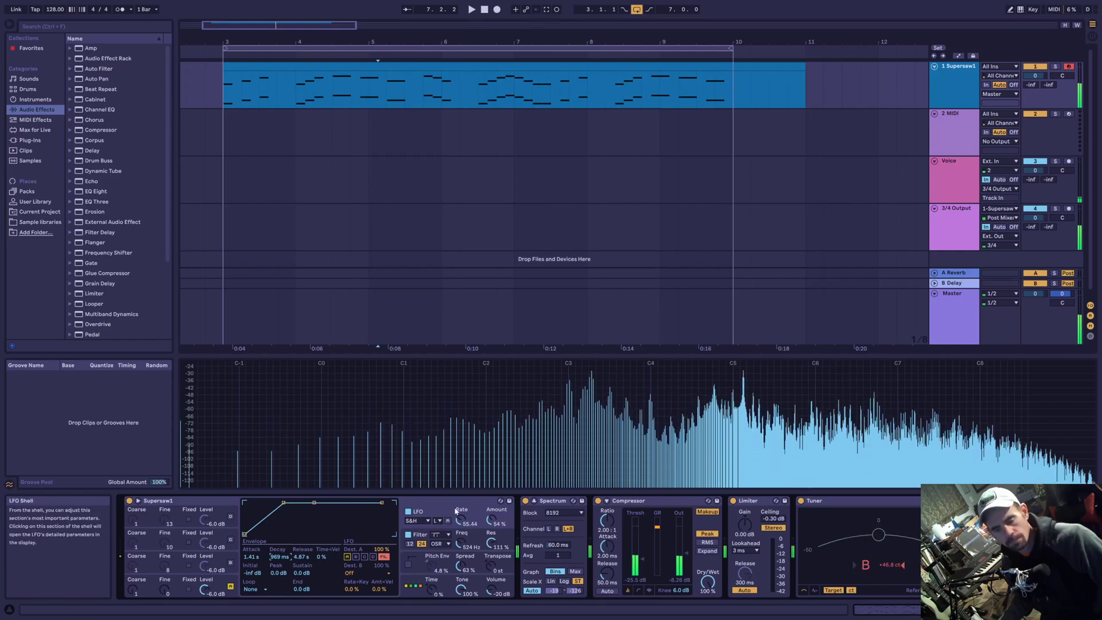
{"action": "left_click_drag", "start_coordinate": [460, 520], "coordinate": [459, 569]}
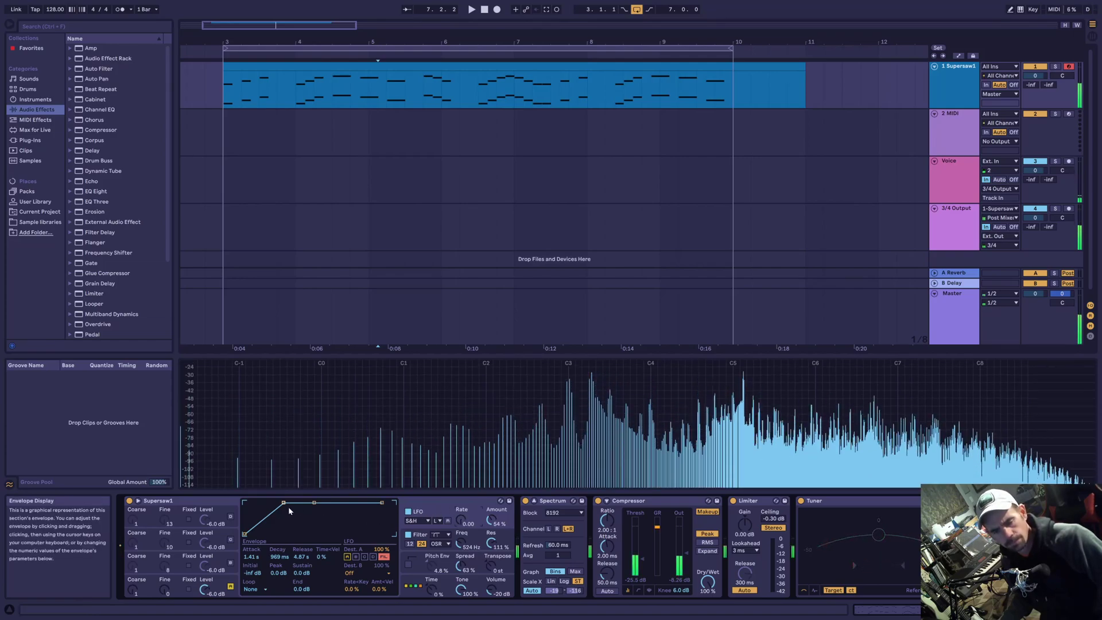
Raise the LFO envelope sustain to -28 dB, with the LFO rate near 1 Hz.
{"action": "left_click_drag", "start_coordinate": [315, 503], "coordinate": [314, 534]}
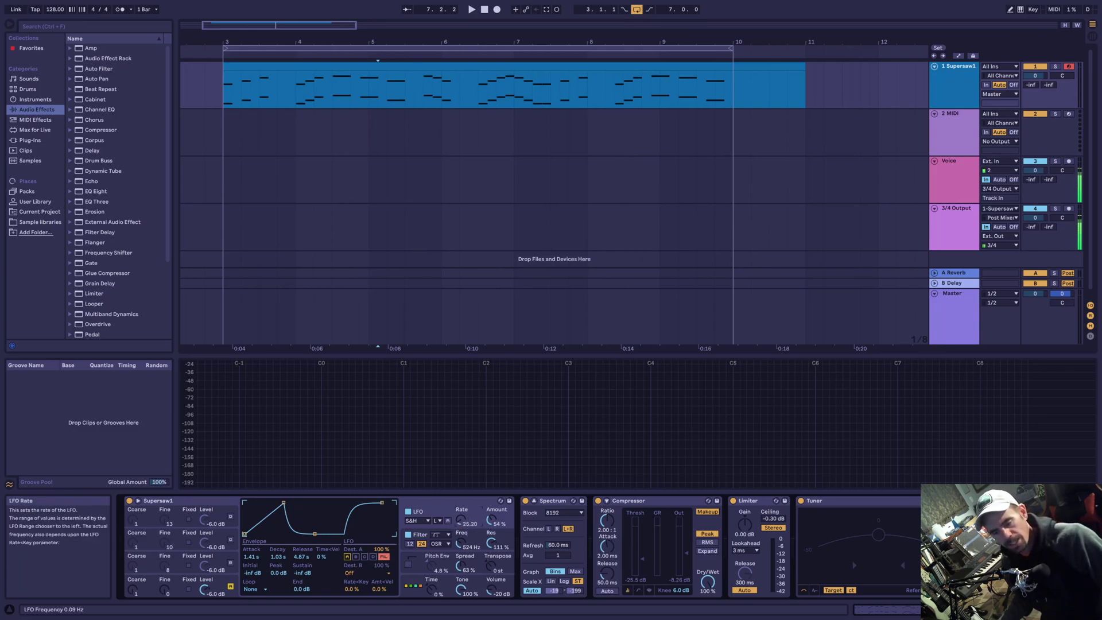
{"action": "mouse_move", "coordinate": [462, 523]}
{"action": "left_mouse_down"}
{"action": "mouse_move", "coordinate": [462, 488]}
{"action": "mouse_move", "coordinate": [462, 514]}
{"action": "left_mouse_up"}
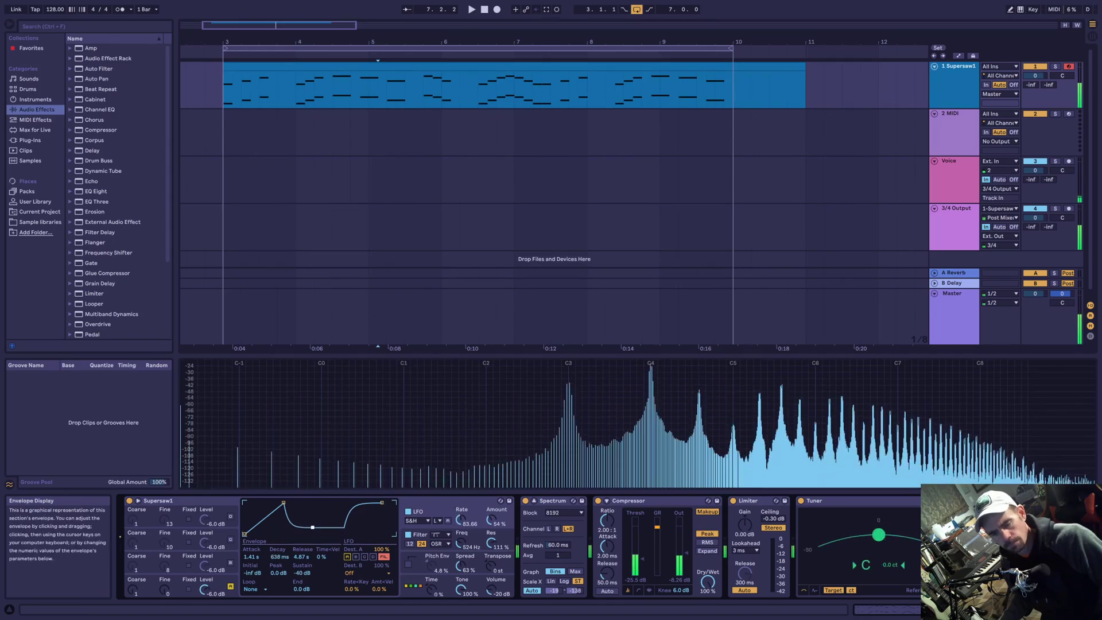
{"action": "left_click_drag", "start_coordinate": [315, 534], "coordinate": [334, 508]}
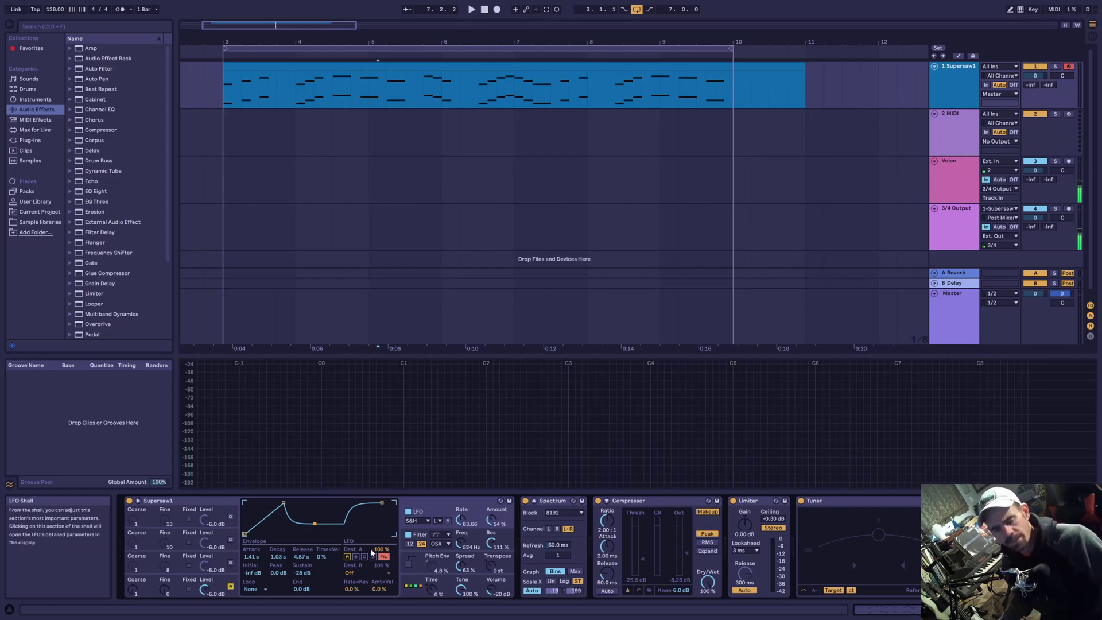
Change the LFO waveform from S&H to Sine, glance at oscillator D, then return to the LFO envelope.
{"action": "left_click", "coordinate": [418, 520]}
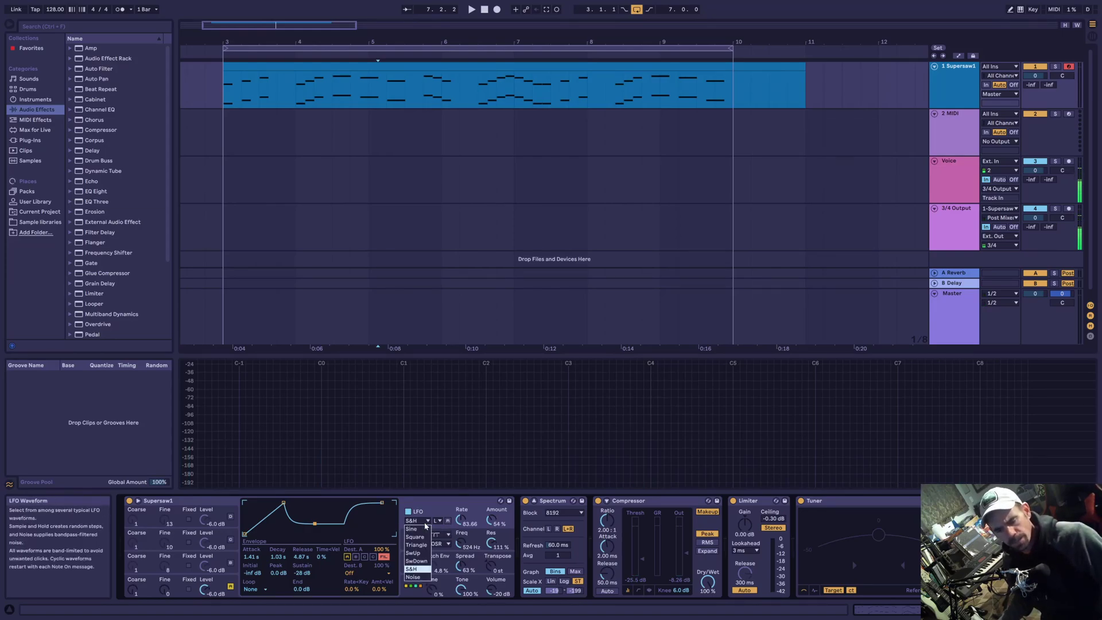
{"action": "left_click", "coordinate": [417, 528]}
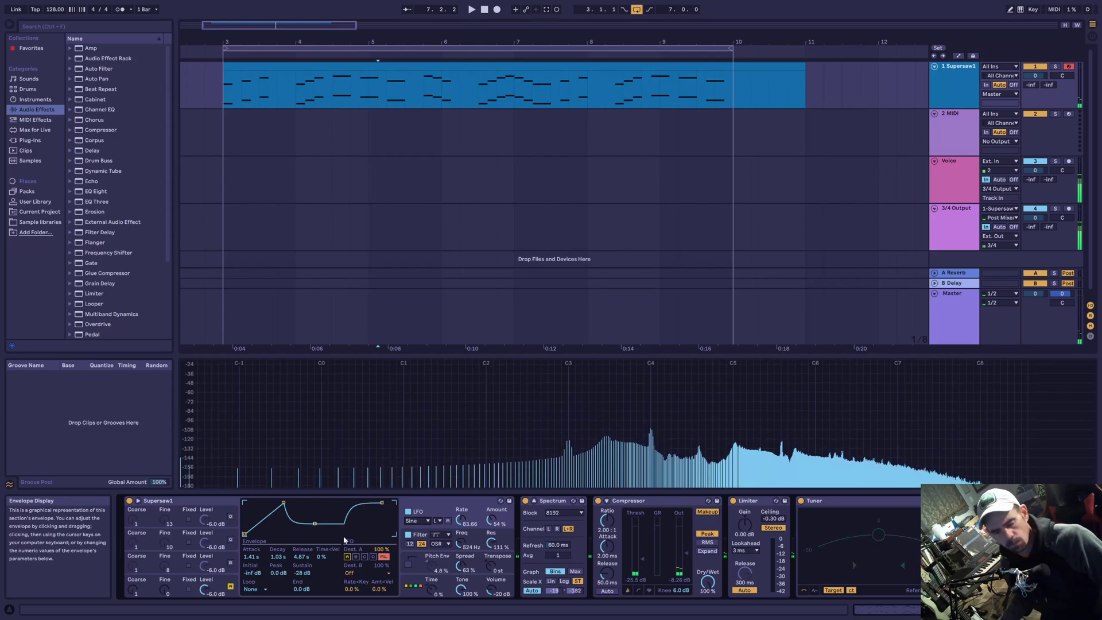
{"action": "left_click", "coordinate": [193, 585]}
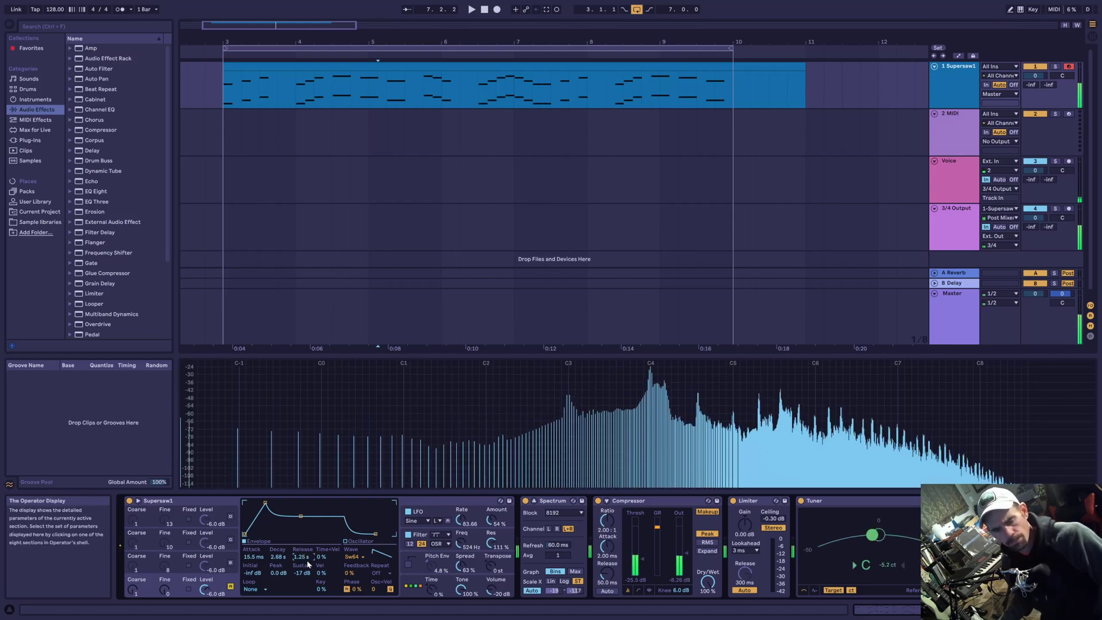
{"action": "left_click", "coordinate": [432, 511]}
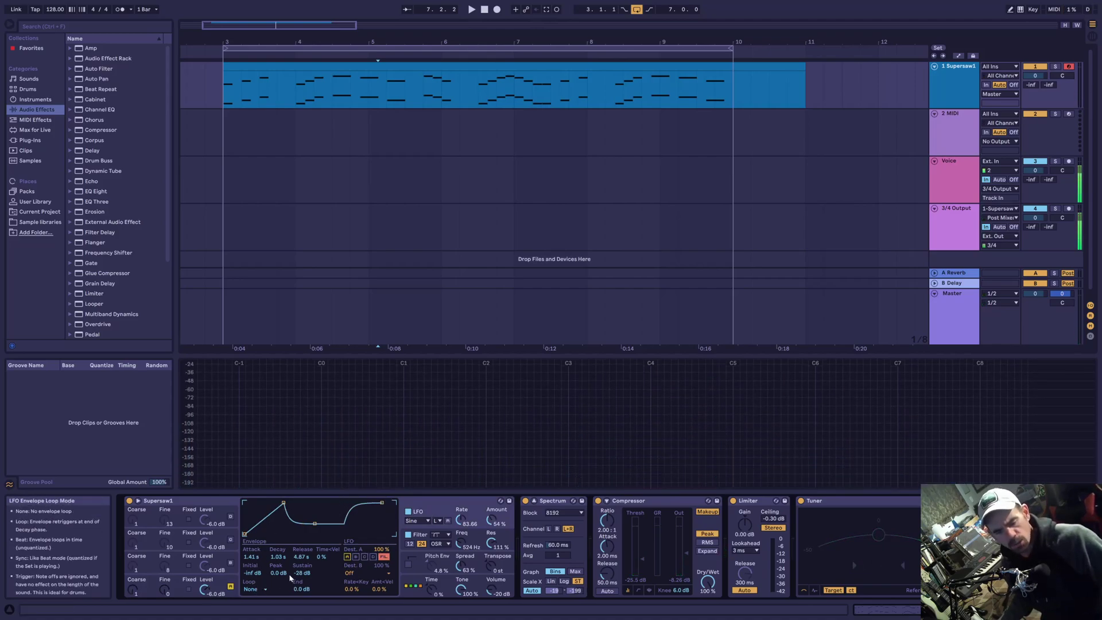
Put the LFO envelope in Loop mode and shorten its loop time from 2.76 s to 656 ms.
{"action": "left_click", "coordinate": [253, 589]}
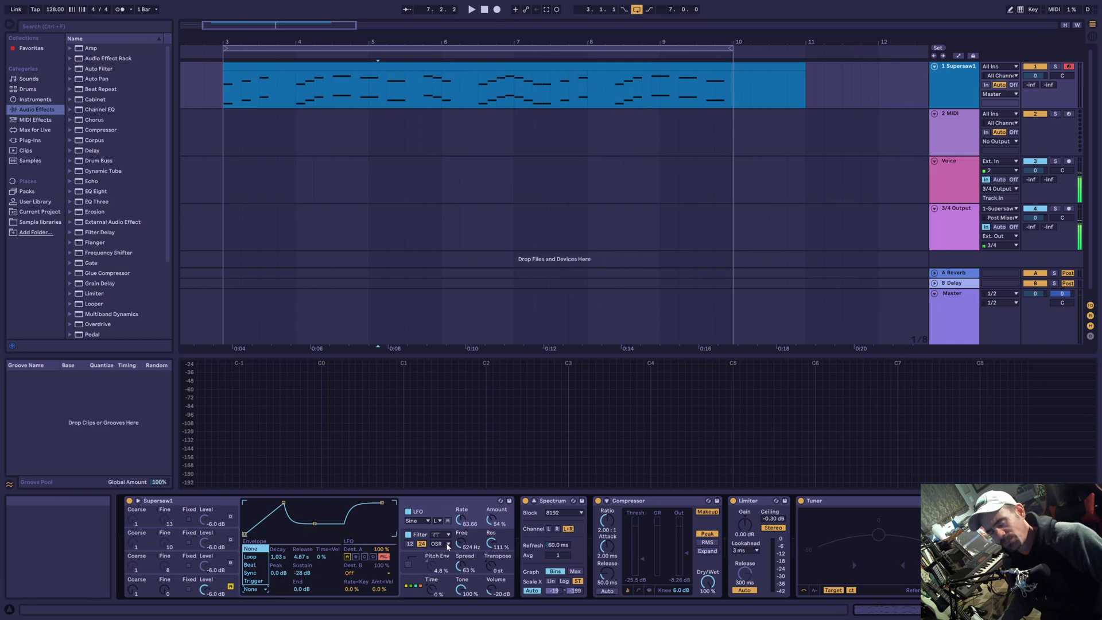
{"action": "left_click", "coordinate": [257, 556]}
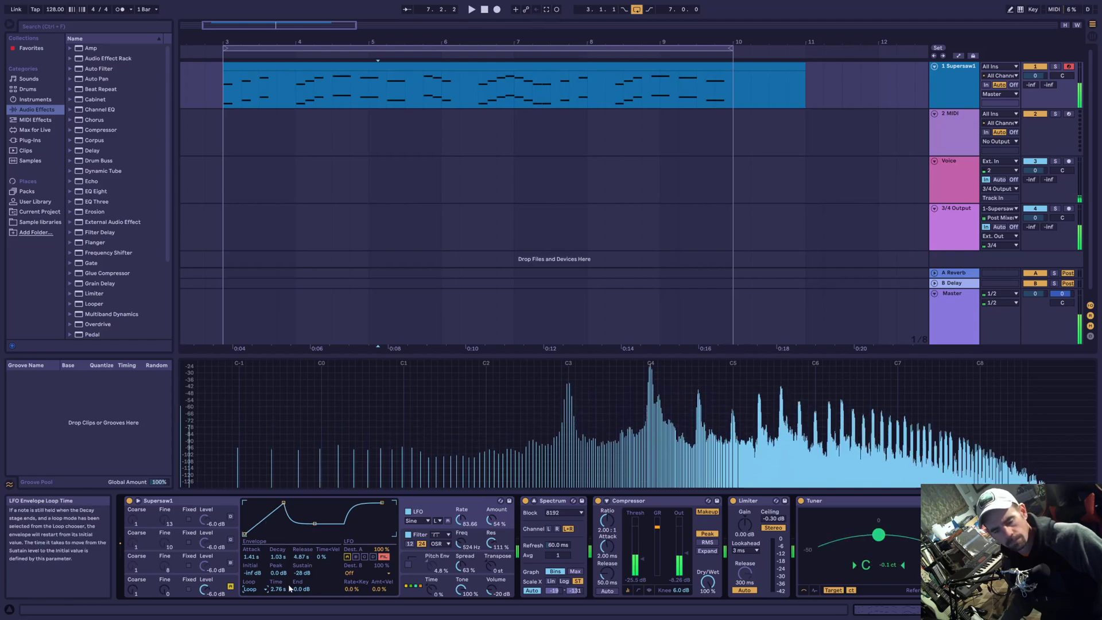
{"action": "left_click_drag", "start_coordinate": [278, 589], "coordinate": [278, 603]}
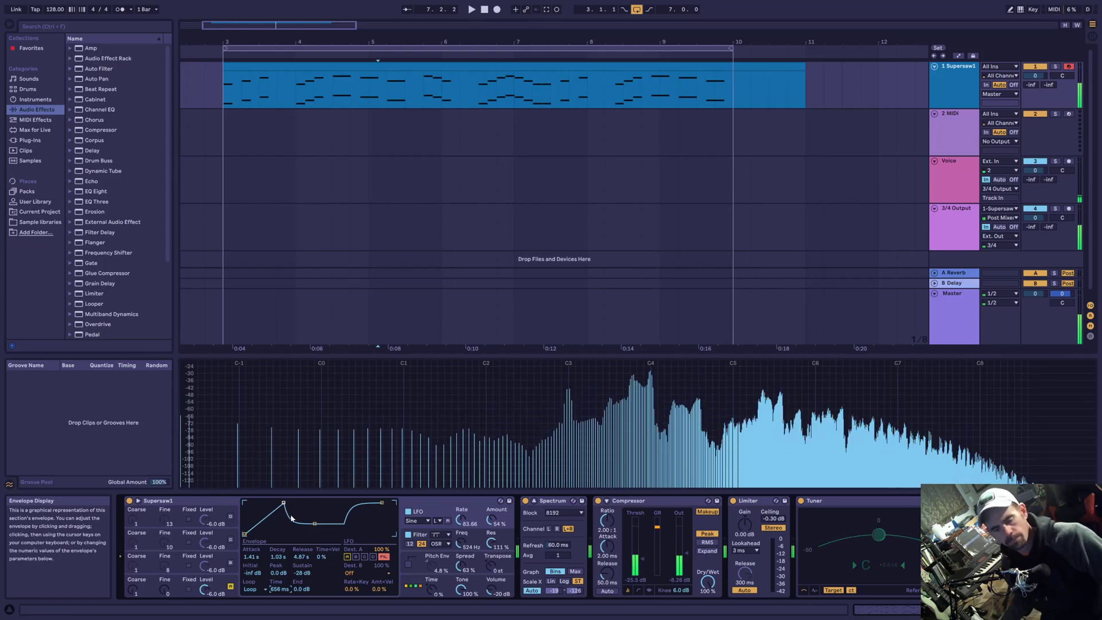
{"action": "left_click", "coordinate": [251, 589]}
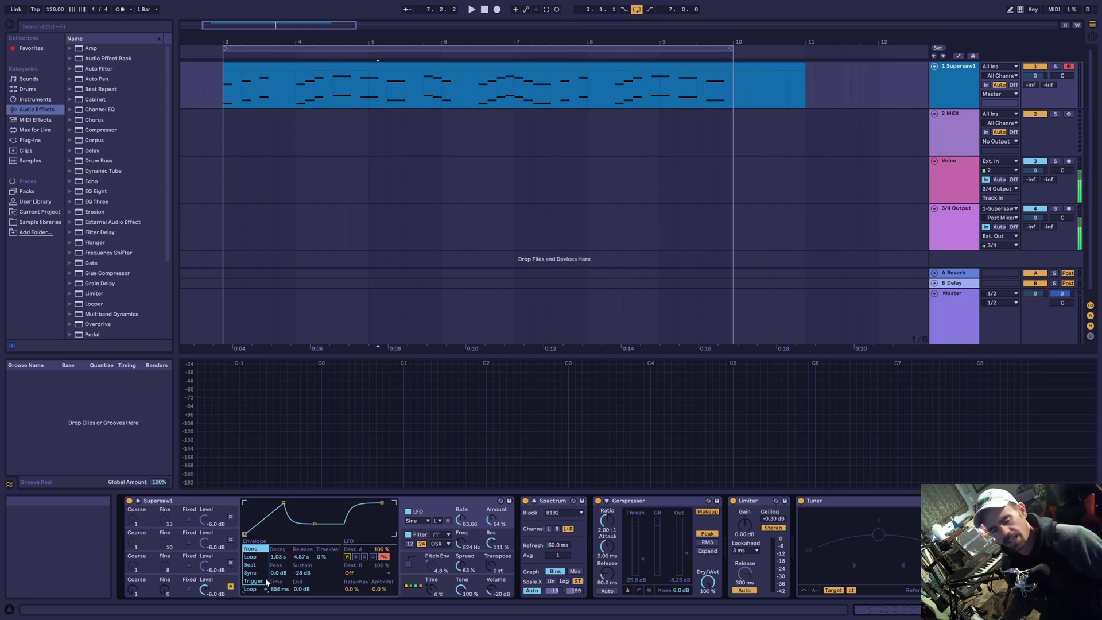
Switch the LFO envelope to Beat loop mode and scroll its Repeat value to 1.5 beats.
{"action": "left_click", "coordinate": [256, 565]}
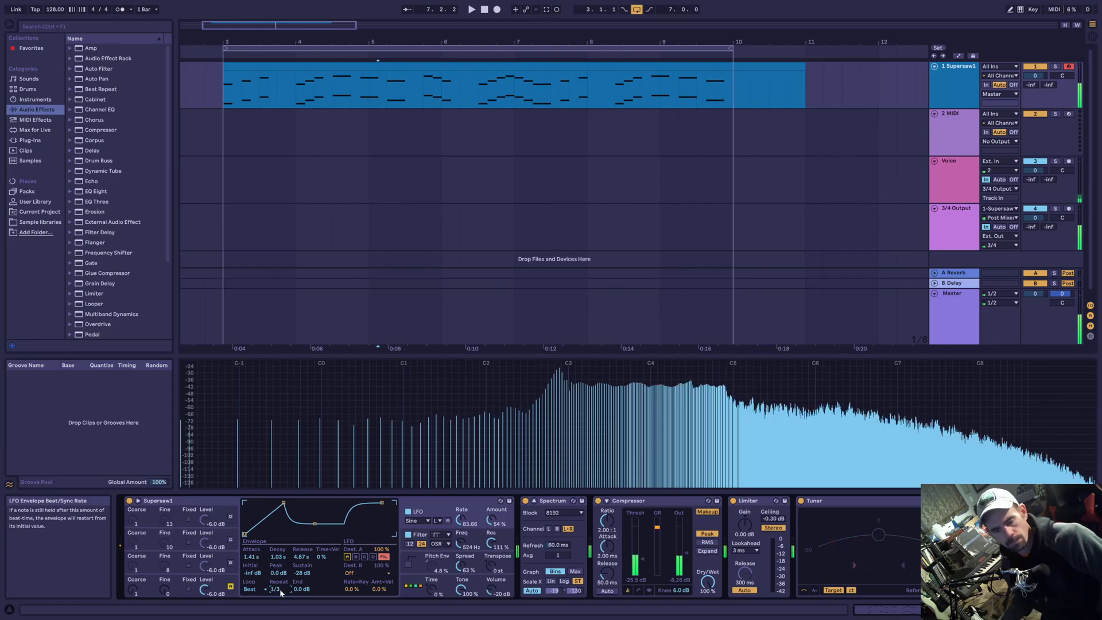
{"action": "scroll", "coordinate": [280, 590], "scroll_direction": "up", "scroll_amount": 1}
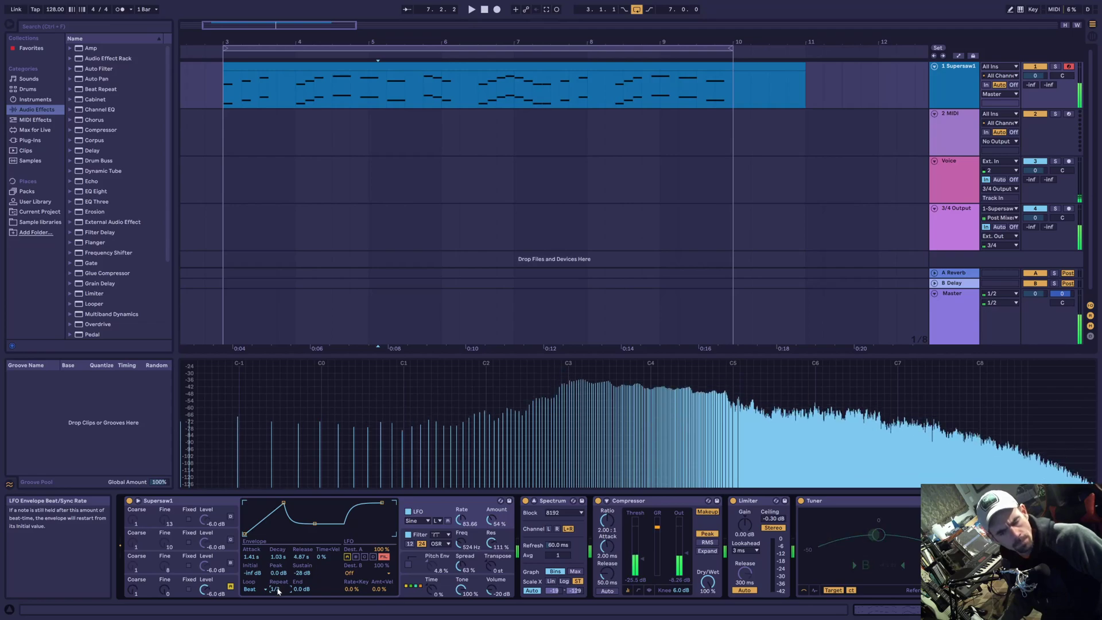
{"action": "scroll", "coordinate": [278, 590], "scroll_direction": "down", "scroll_amount": 1}
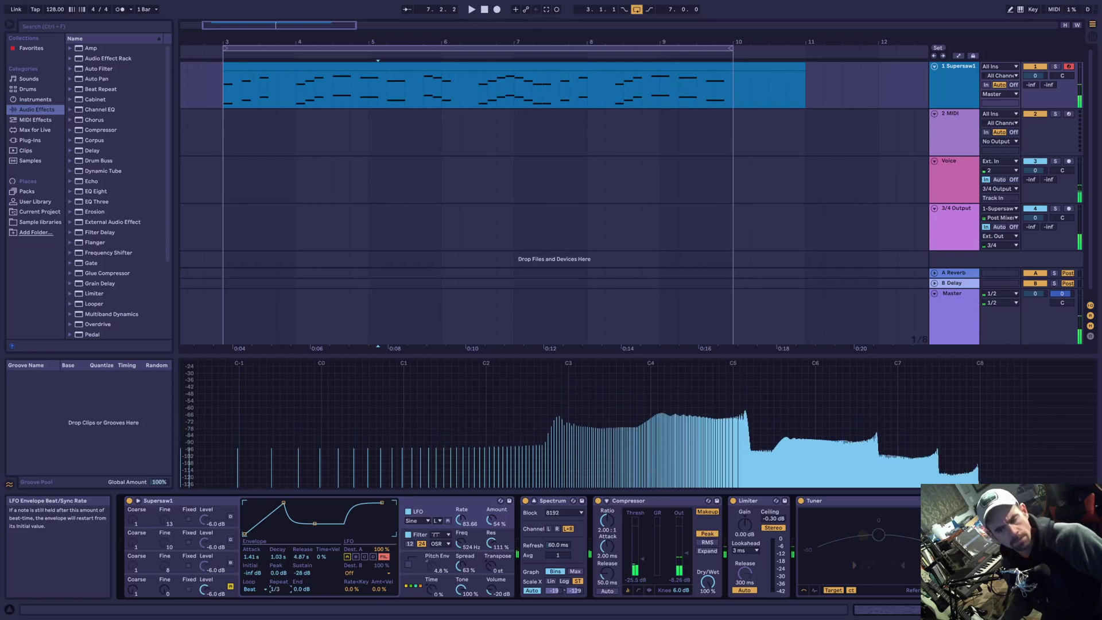
{"action": "scroll", "coordinate": [278, 590], "scroll_direction": "up", "scroll_amount": 3}
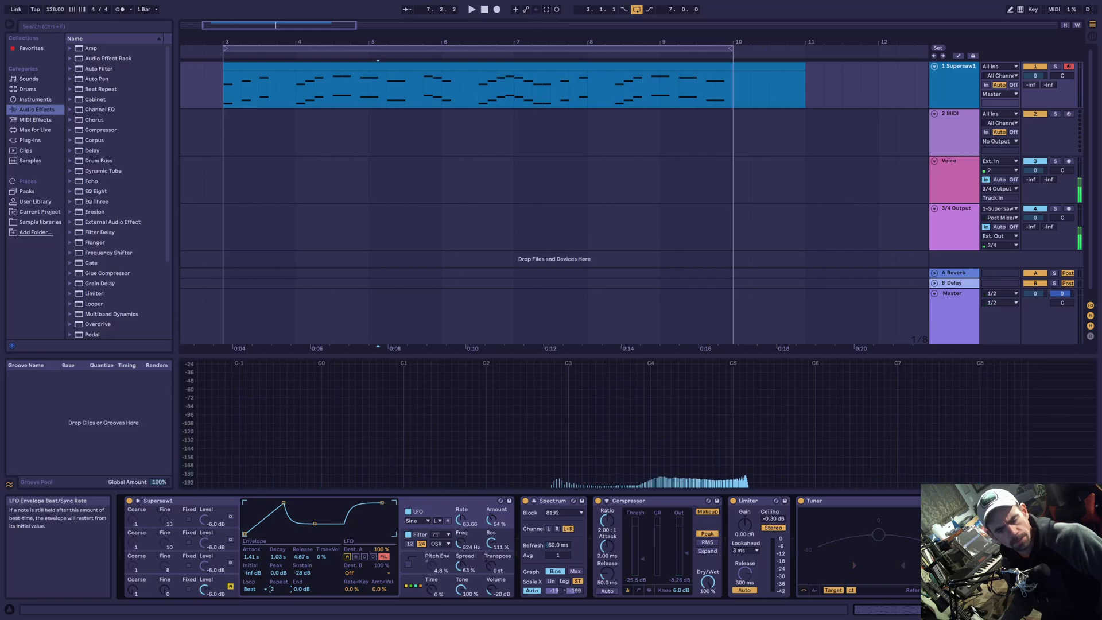
{"action": "scroll", "coordinate": [271, 590], "scroll_direction": "down", "scroll_amount": 1}
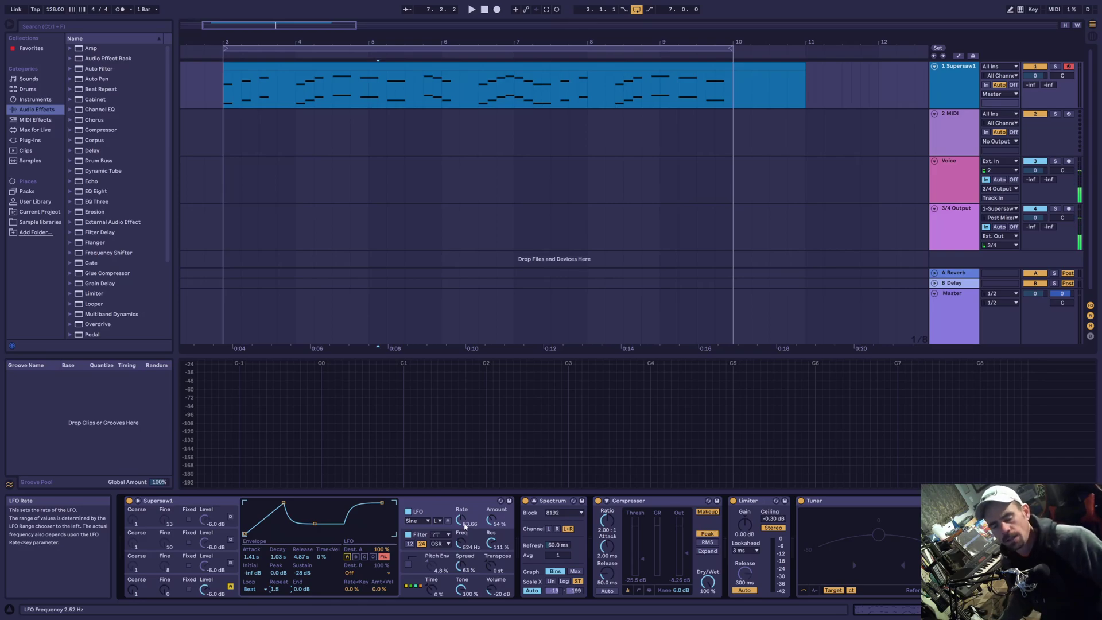
Change the LFO envelope's loop mode from Beat to Trigger.
{"action": "left_click", "coordinate": [253, 591]}
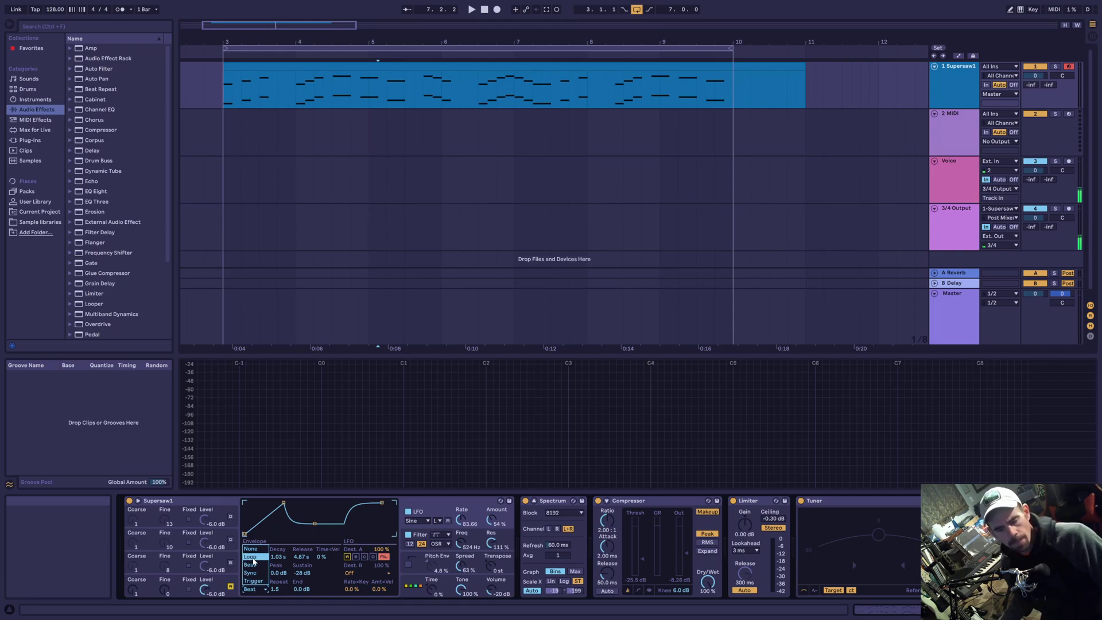
{"action": "left_click", "coordinate": [256, 582]}
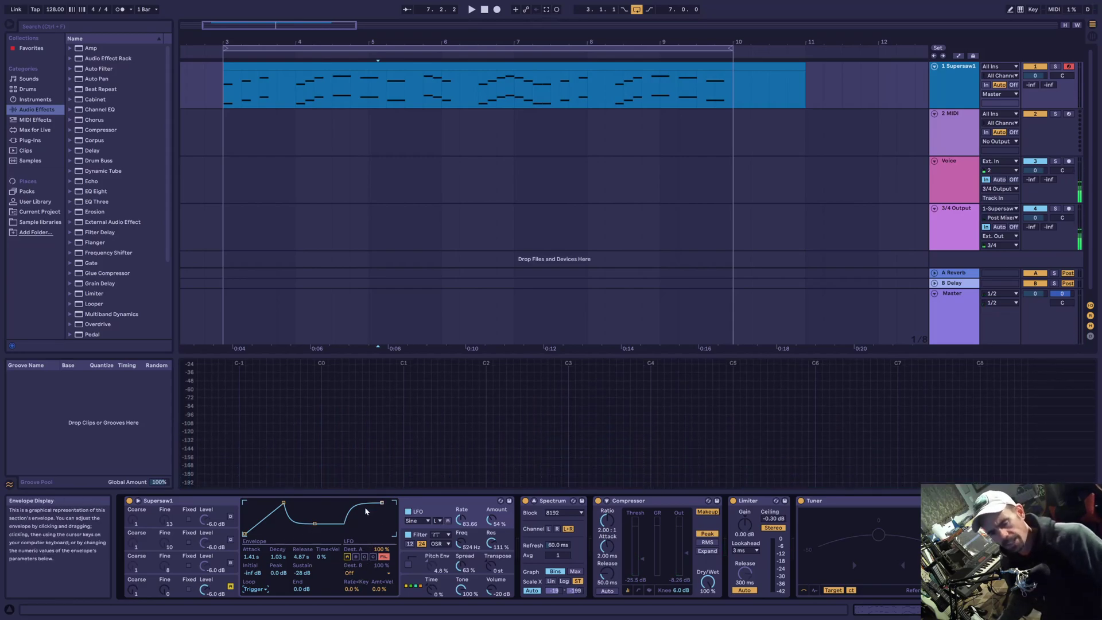
{"action": "left_click", "coordinate": [254, 589]}
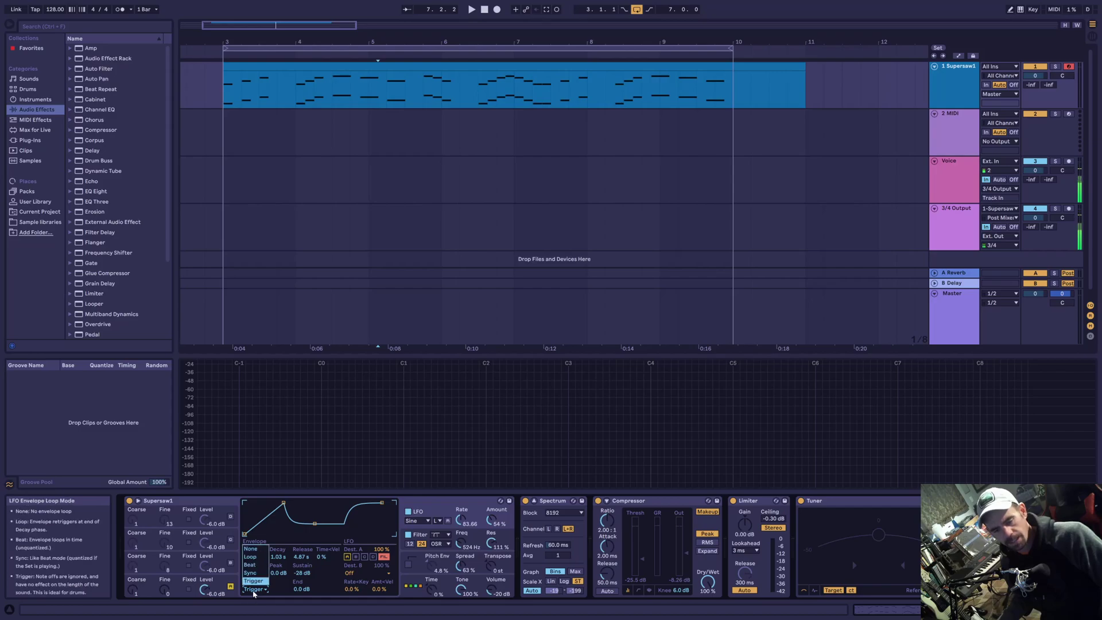
{"action": "left_click", "coordinate": [255, 550]}
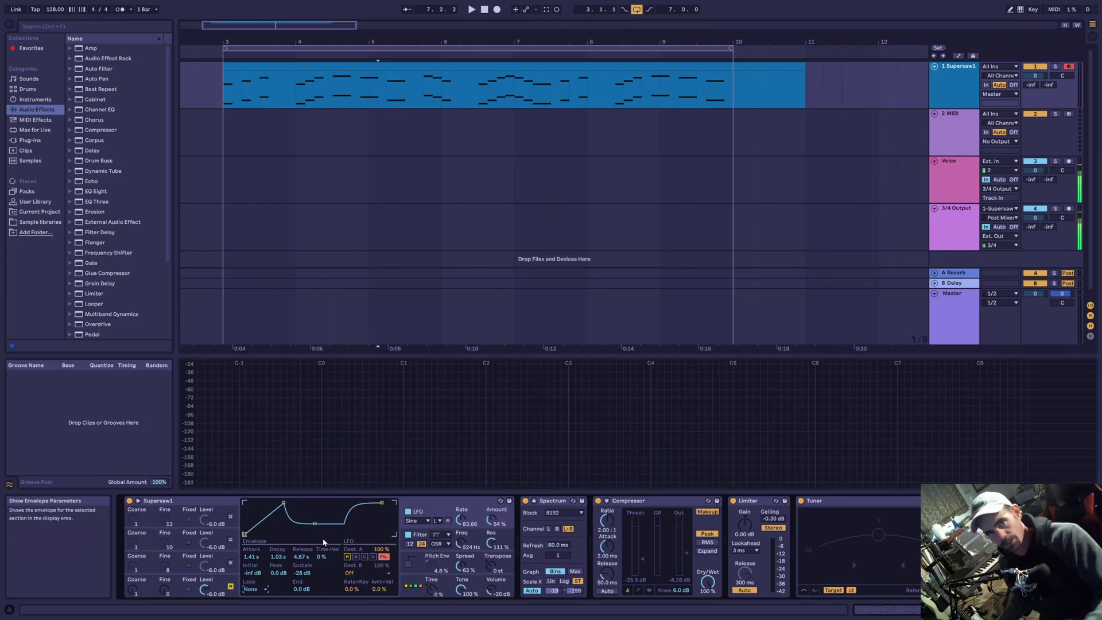
{"action": "left_click", "coordinate": [253, 589]}
{"action": "left_click", "coordinate": [257, 583]}
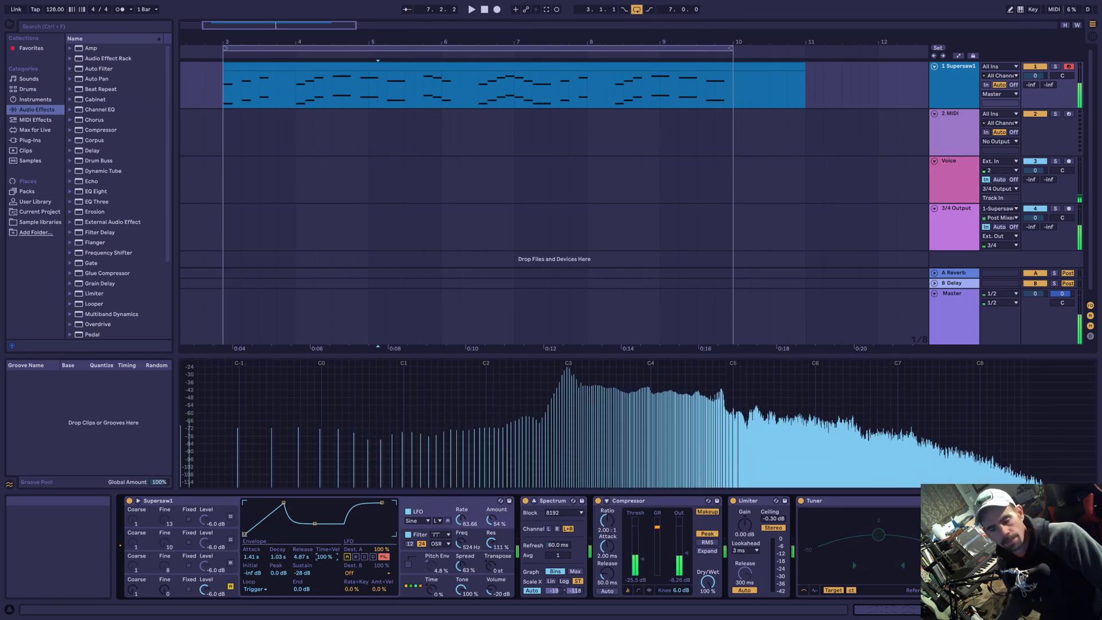
Switch the LFO envelope loop mode from Trigger back to Loop.
{"action": "left_click", "coordinate": [253, 588]}
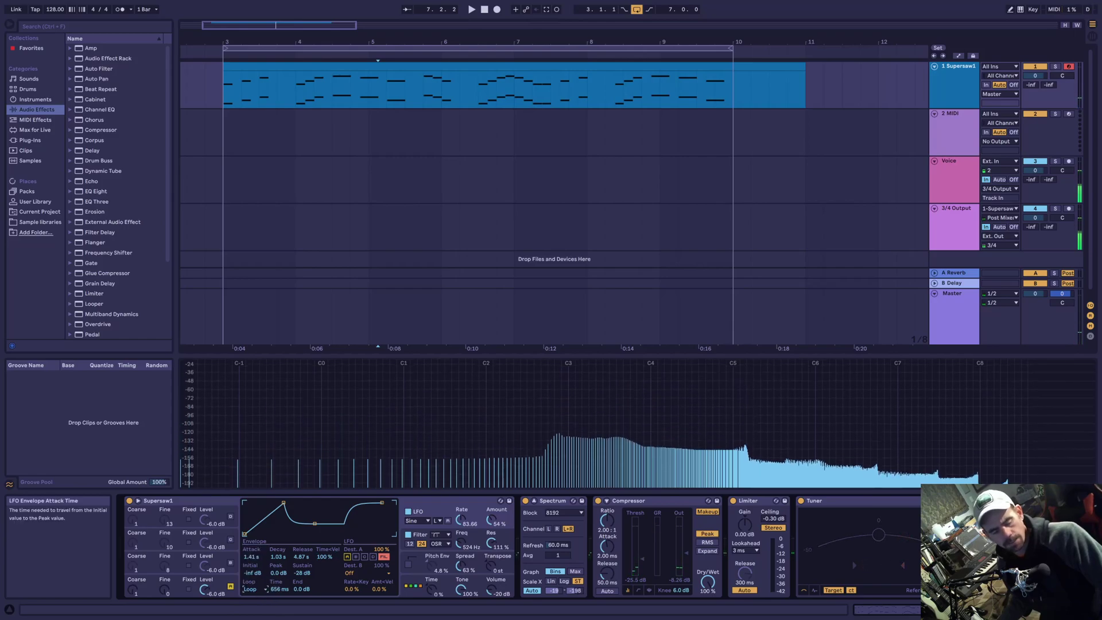